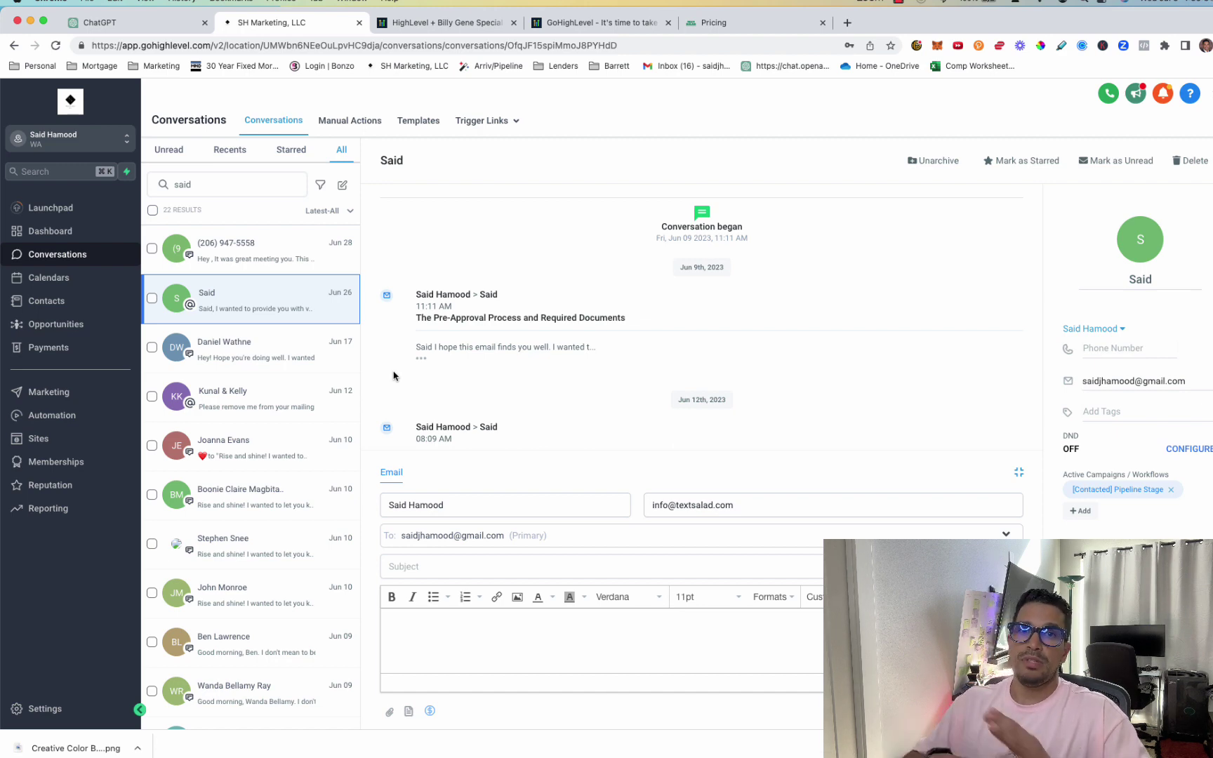
scroll(332, 359, down, 2)
scroll(274, 426, down, 5)
scroll(274, 390, down, 4)
scroll(274, 390, up, 10)
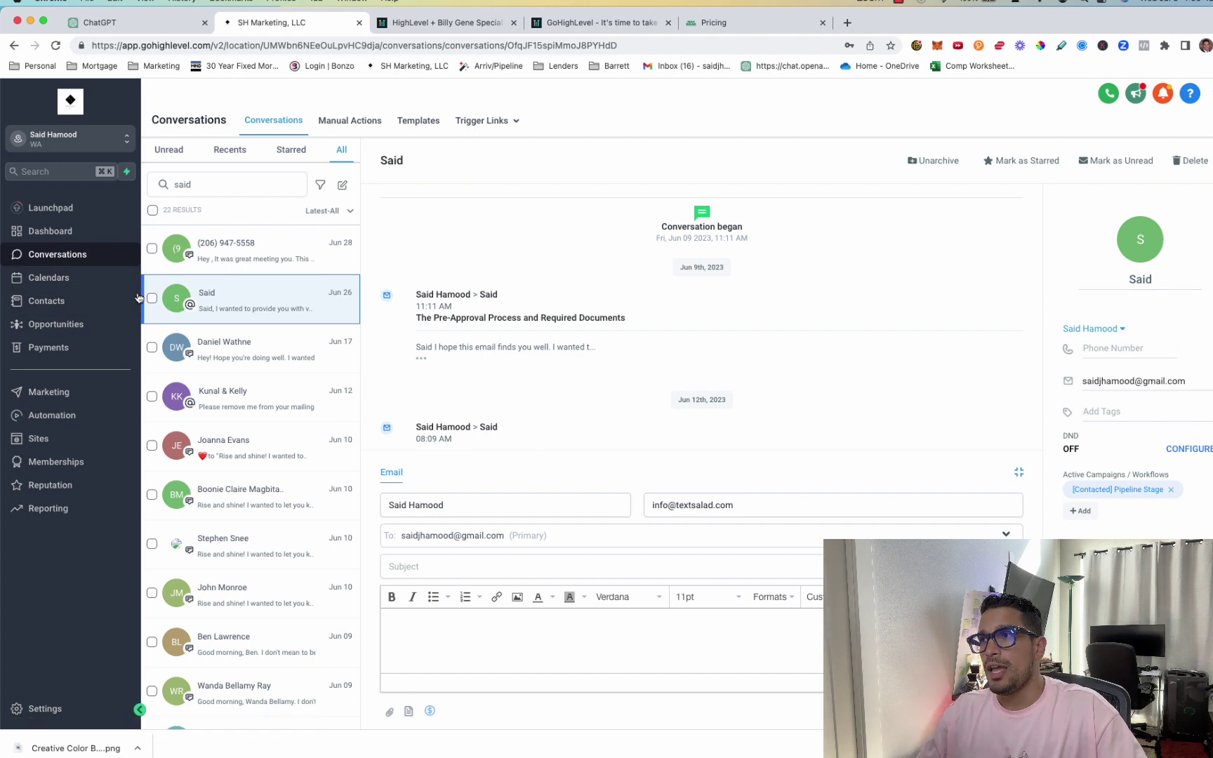
scroll(292, 369, down, 10)
scroll(293, 370, up, 10)
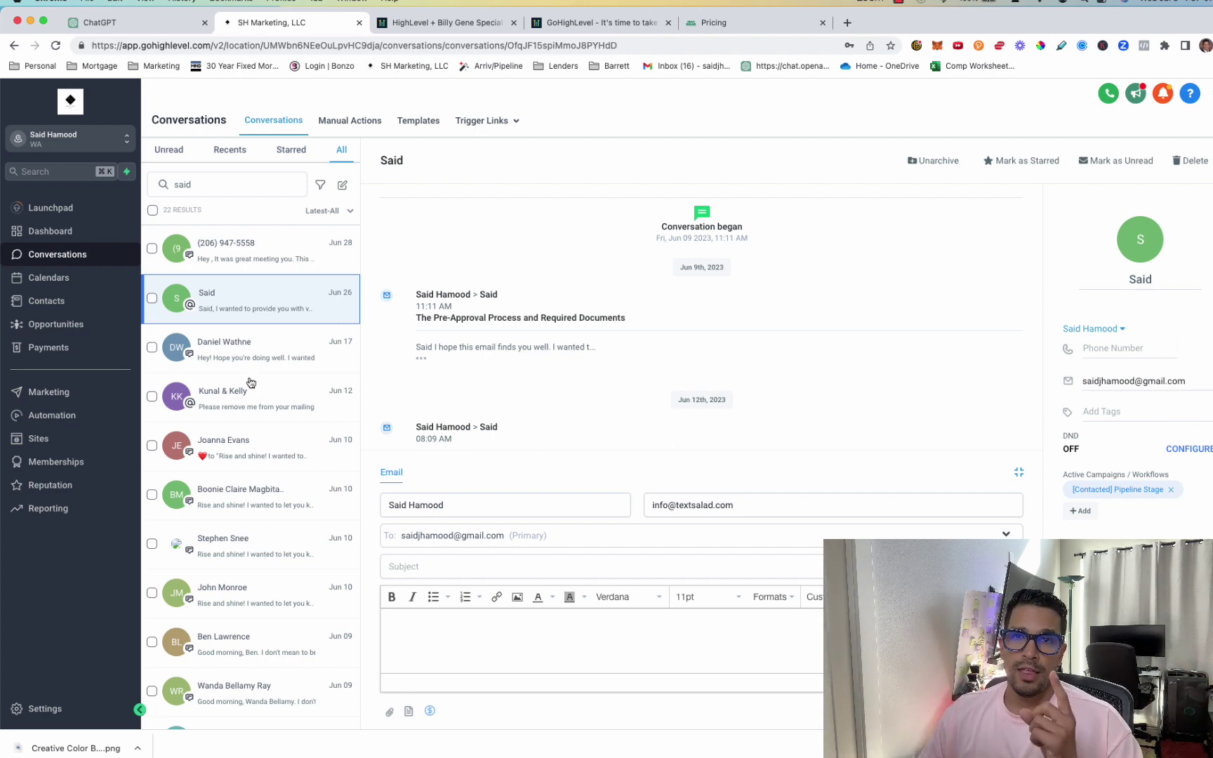
Step: Go from Marketing through Email Campaigns to the Automation workflow list
click(48, 392)
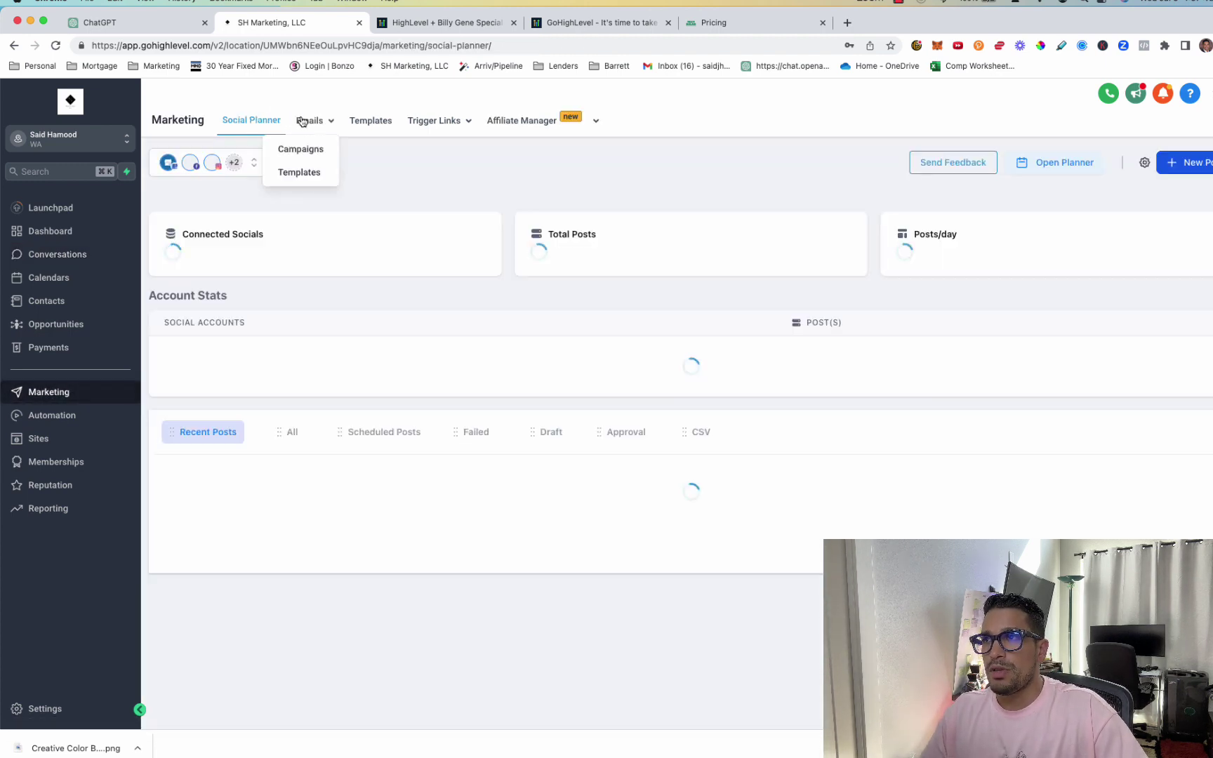
click(298, 148)
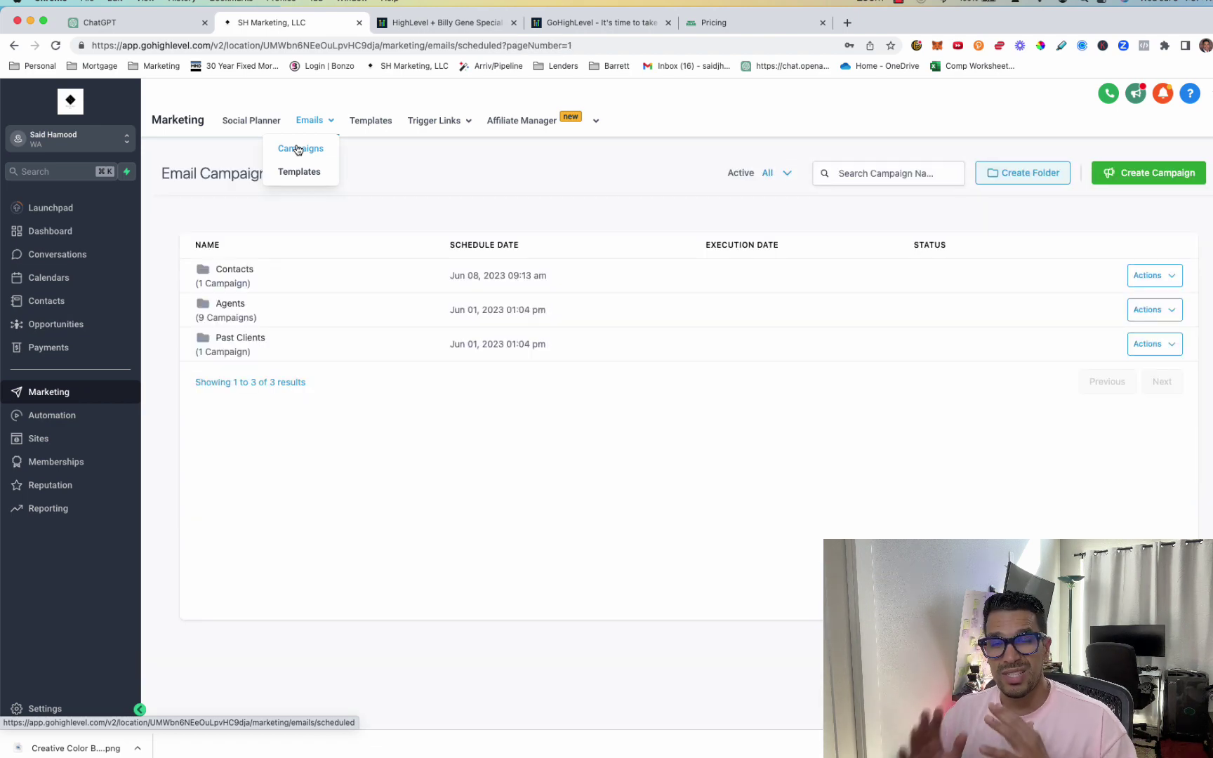
click(57, 415)
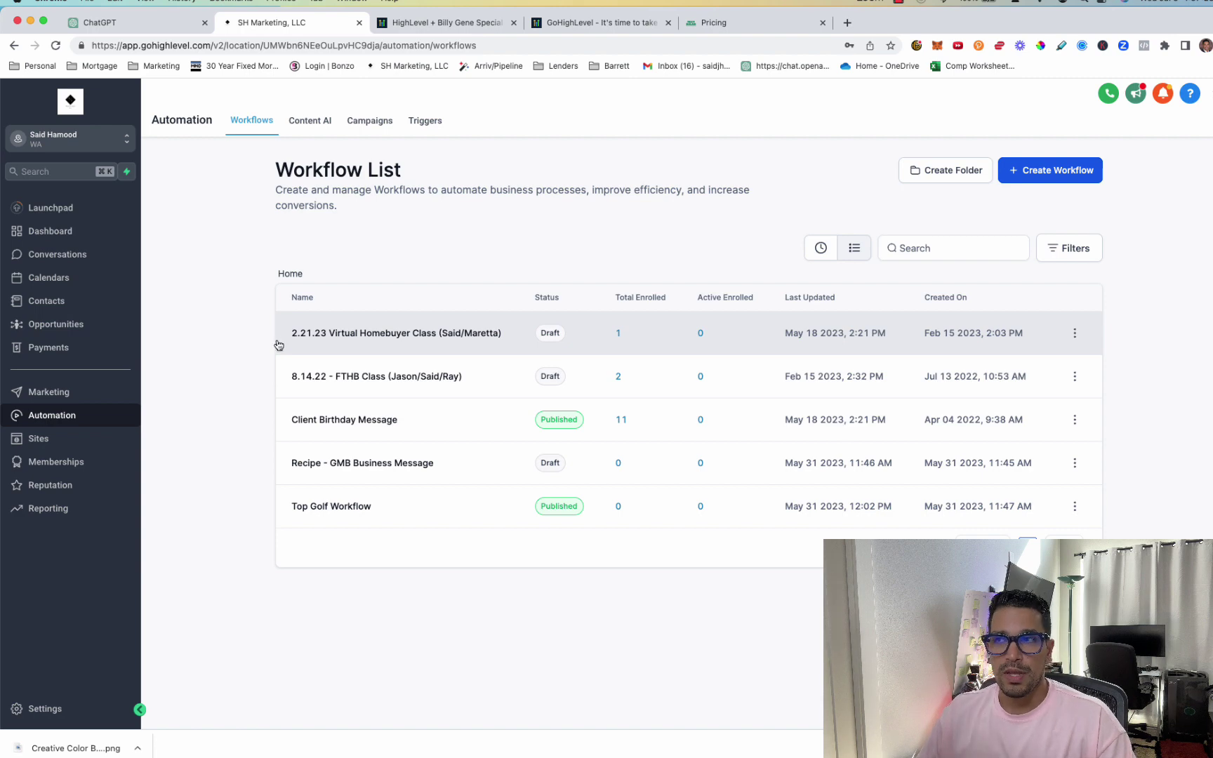
Step: Create and save a new campaign named 'summer campaign', fixing its spelling
click(370, 123)
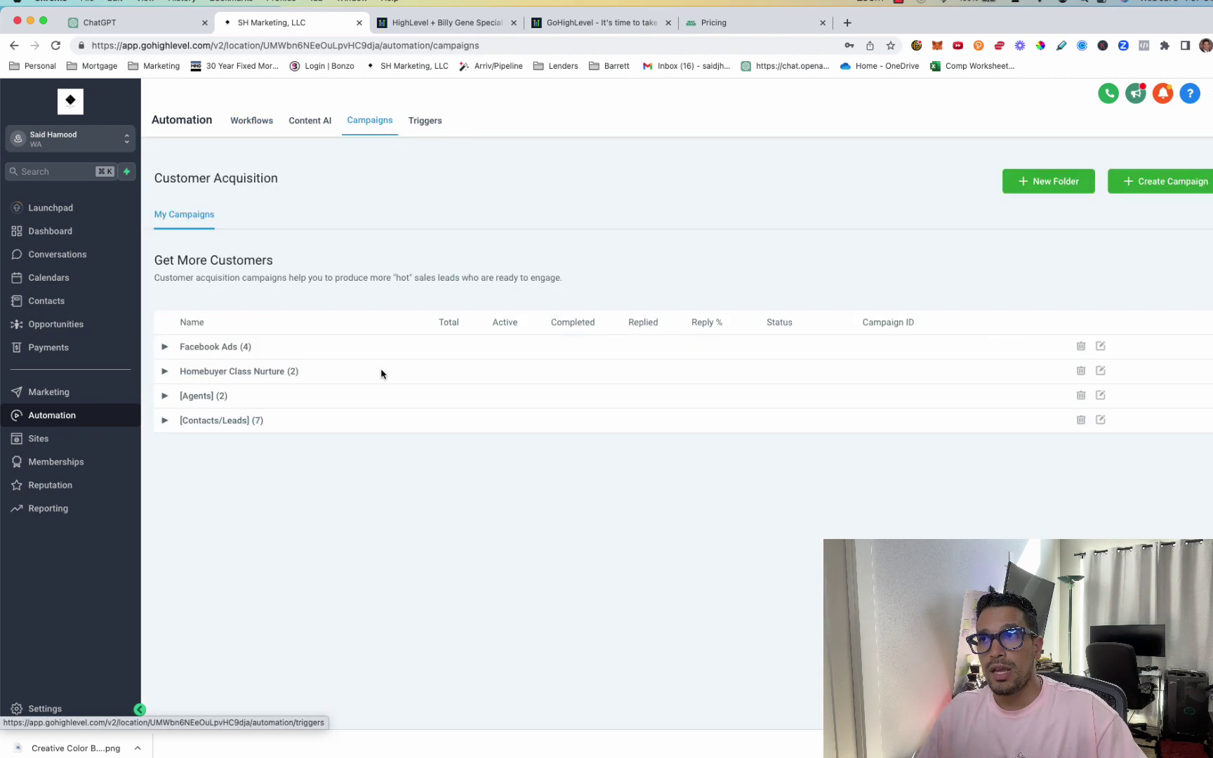
click(1151, 183)
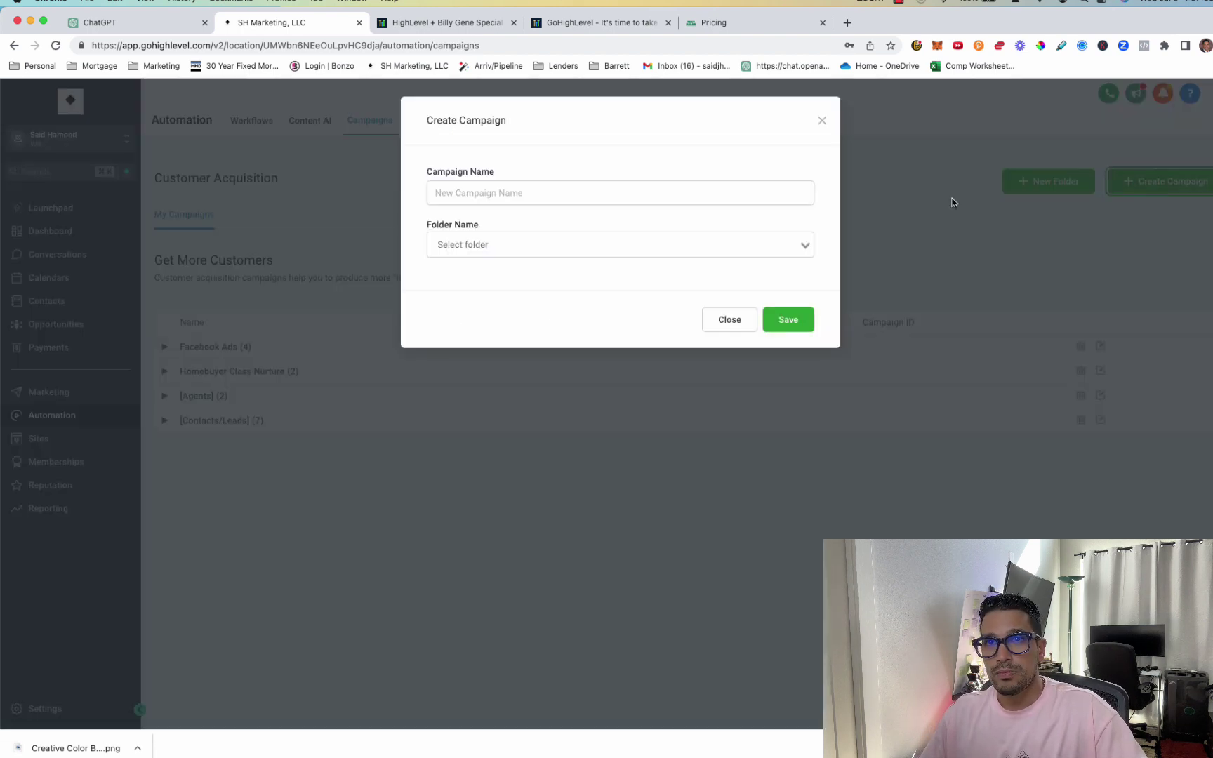
click(525, 195)
text(summer )
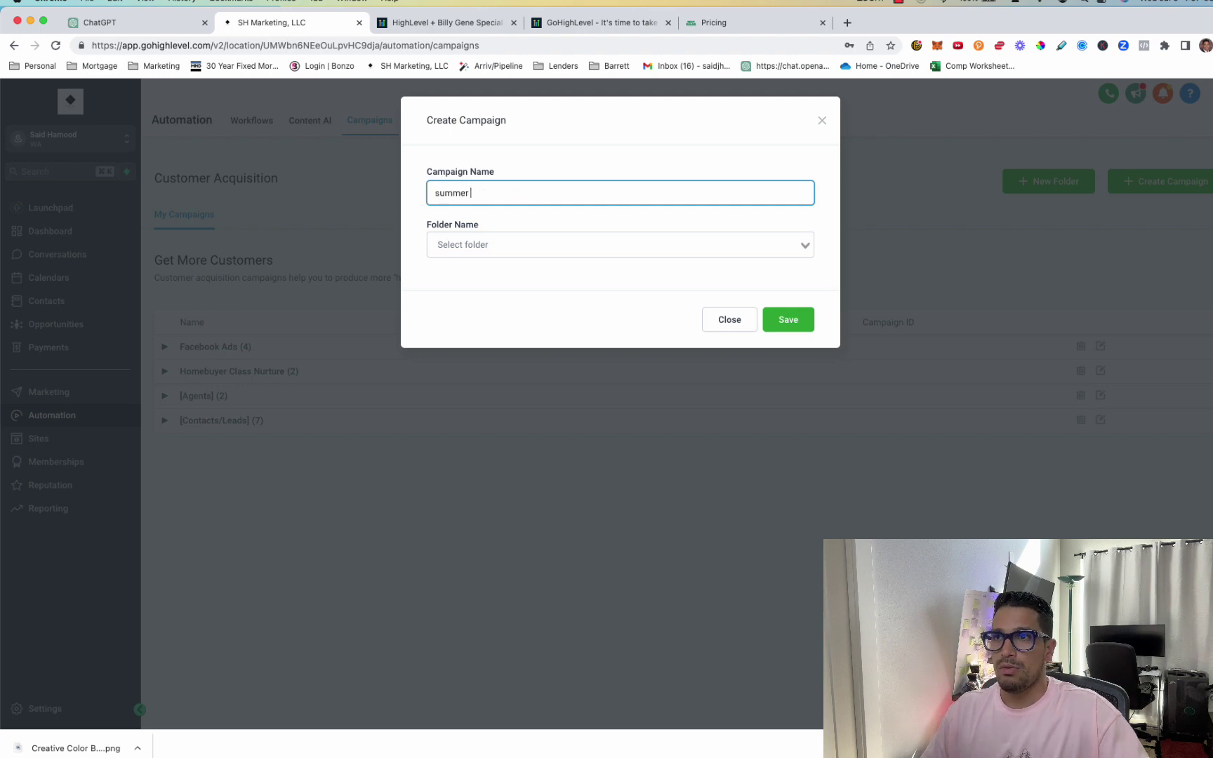
text(camapign)
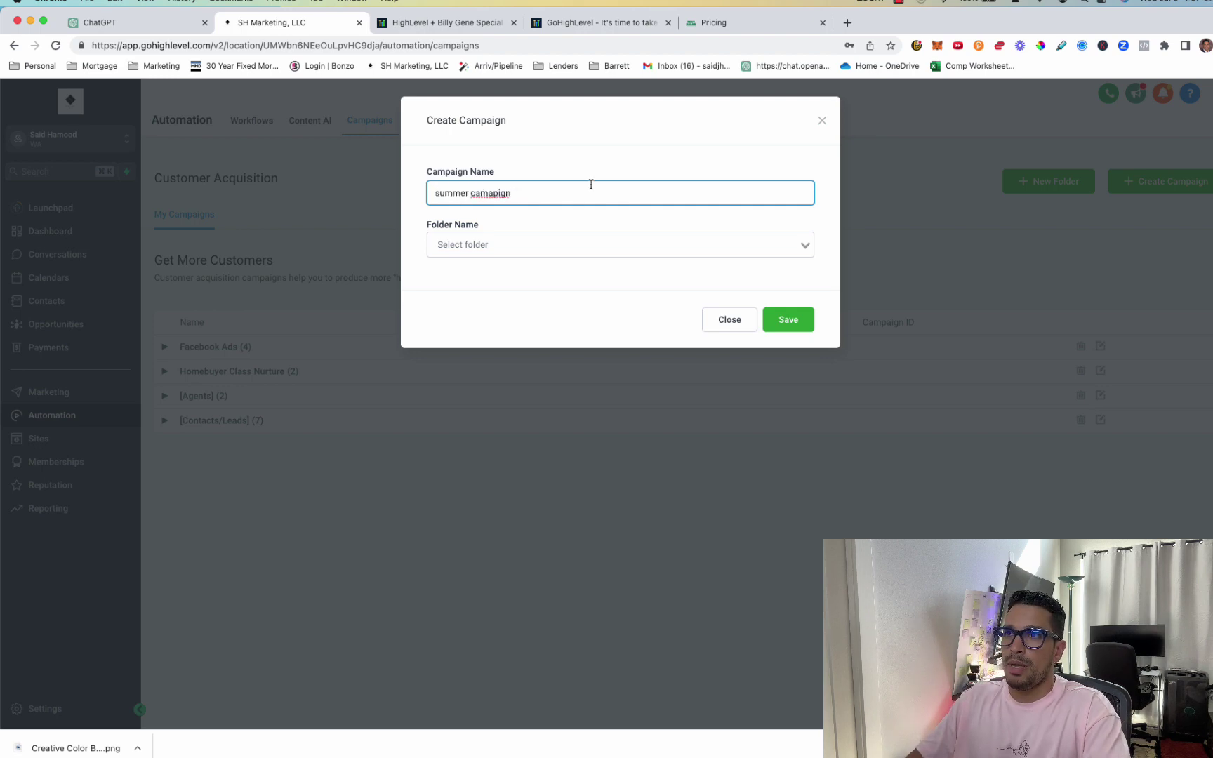
right_click(478, 189)
click(556, 198)
click(451, 247)
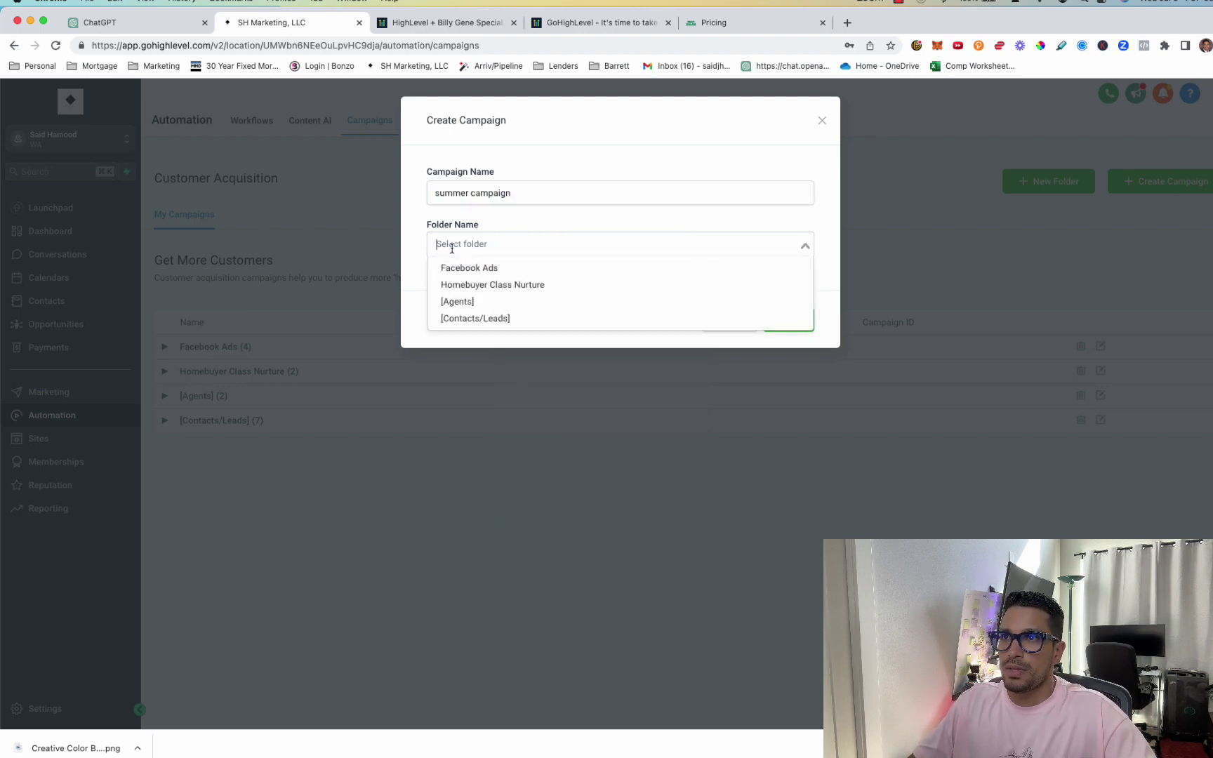
click(574, 183)
click(787, 320)
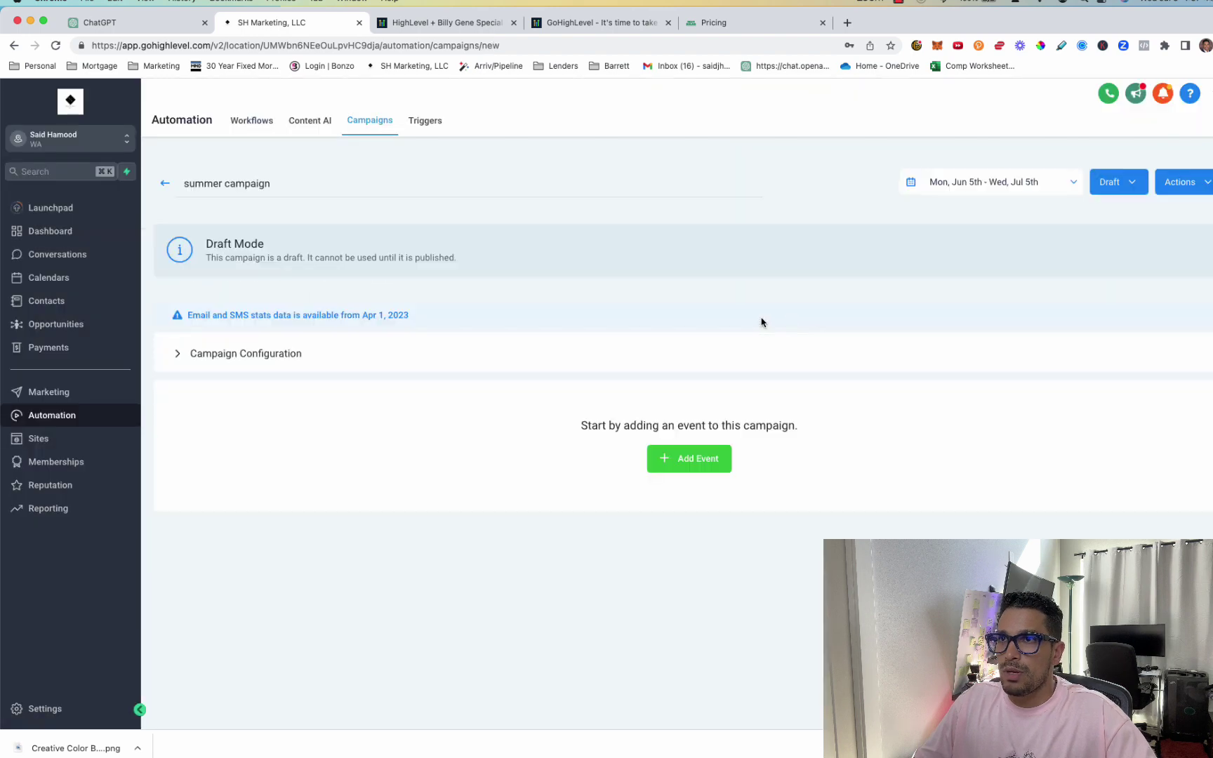
Step: Assign a user under Campaign Configuration and add a new event
click(249, 355)
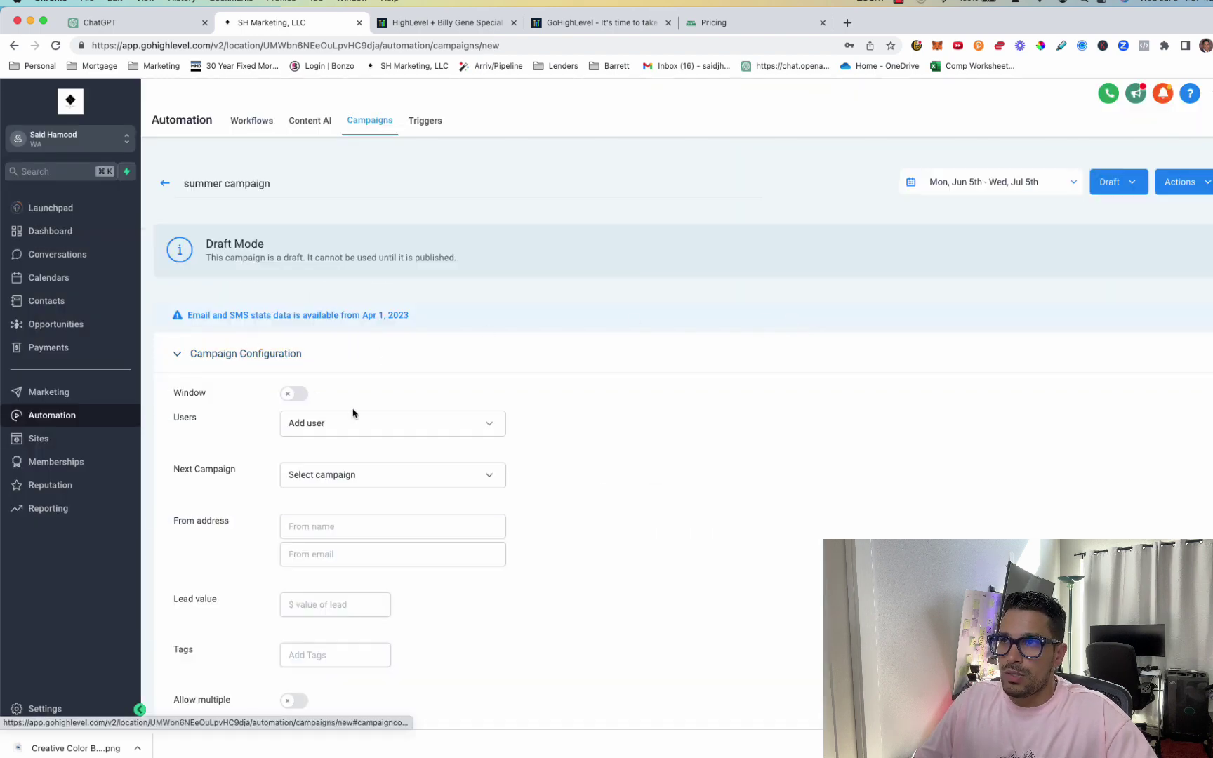
click(343, 428)
click(320, 474)
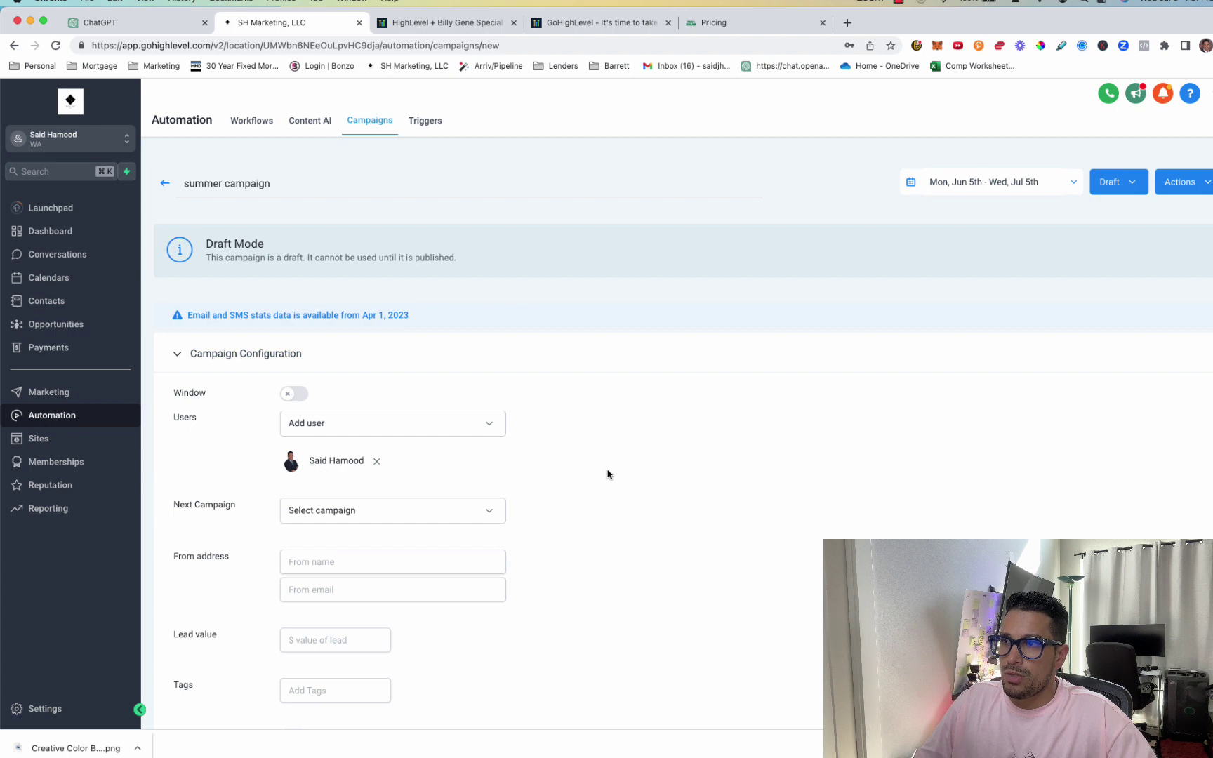
scroll(615, 476, down, 5)
scroll(569, 490, down, 2)
click(263, 534)
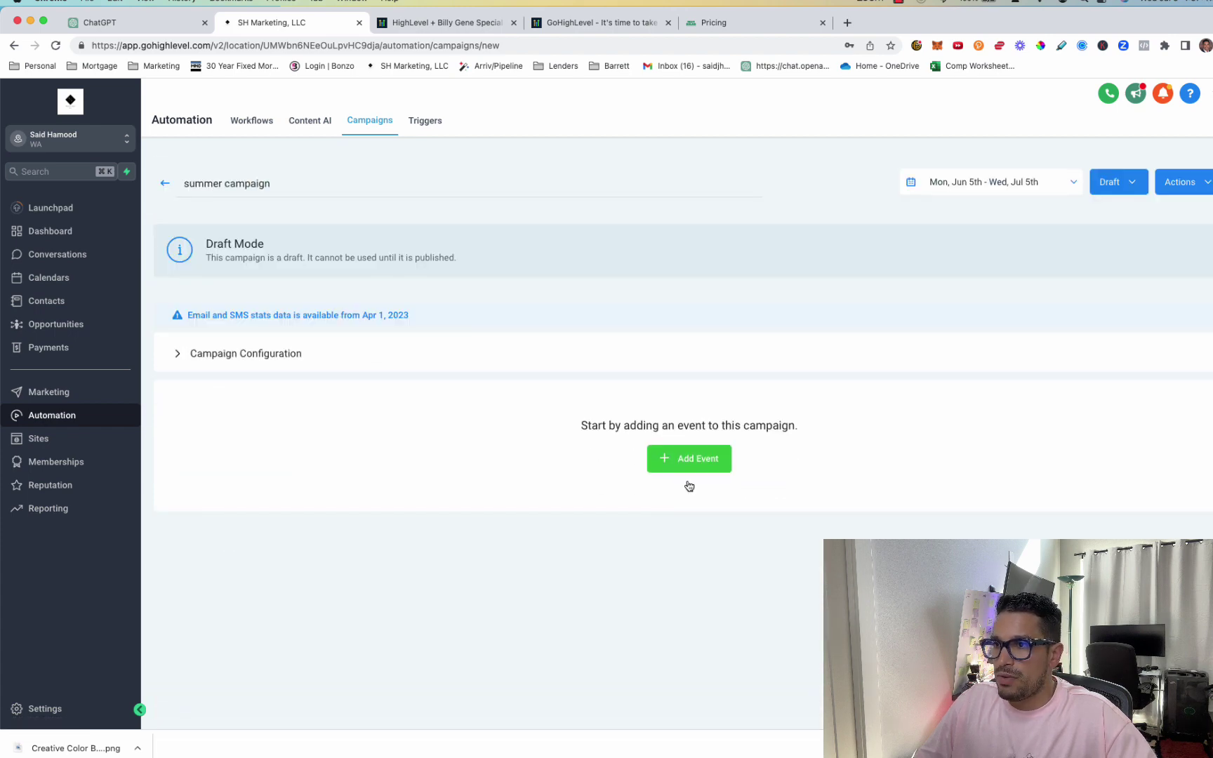
click(695, 459)
Step: Save an SMS event reading 'Summer sale going until Nov 8th 2023'
click(535, 195)
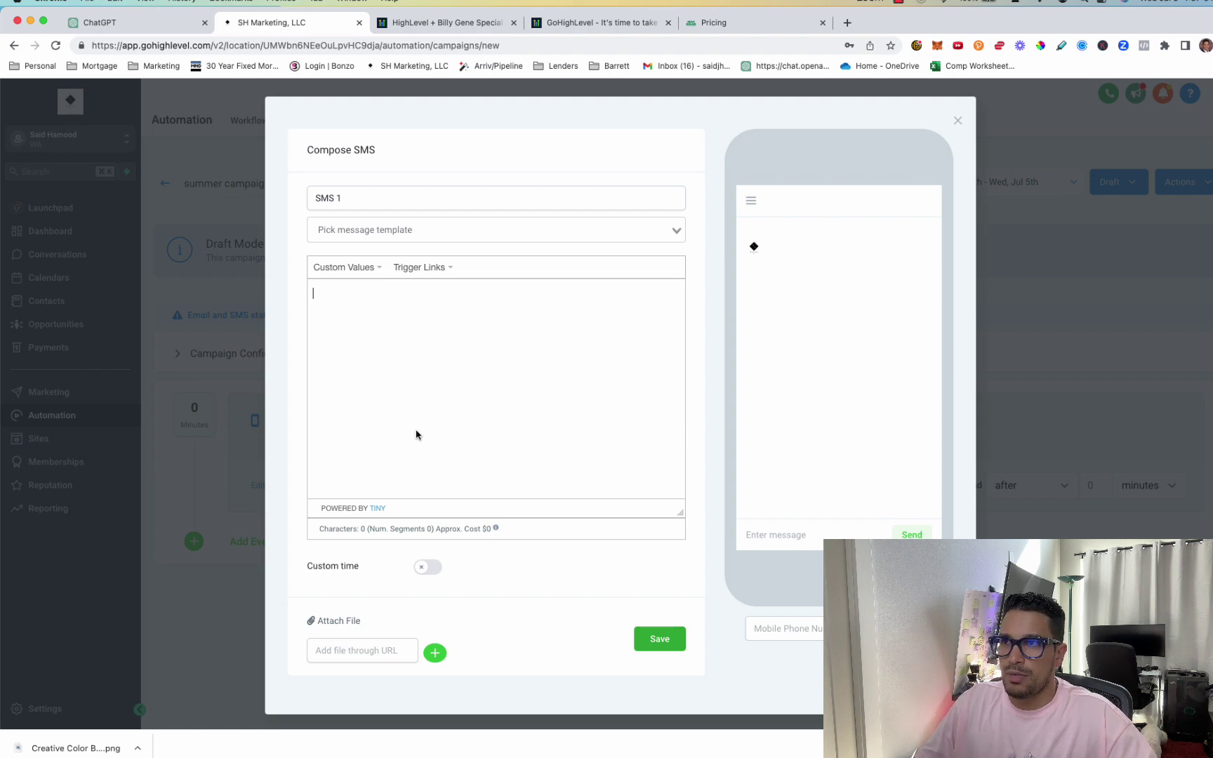
text(Summer sale g)
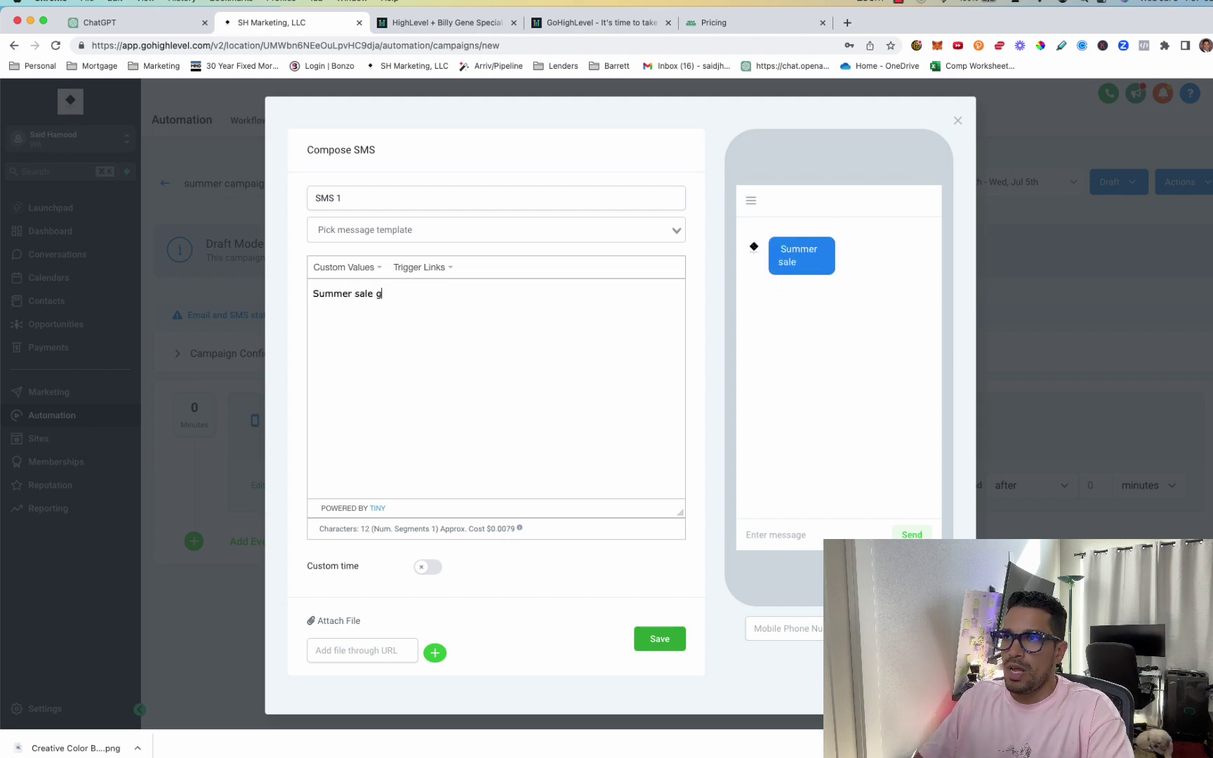
text(oing until )
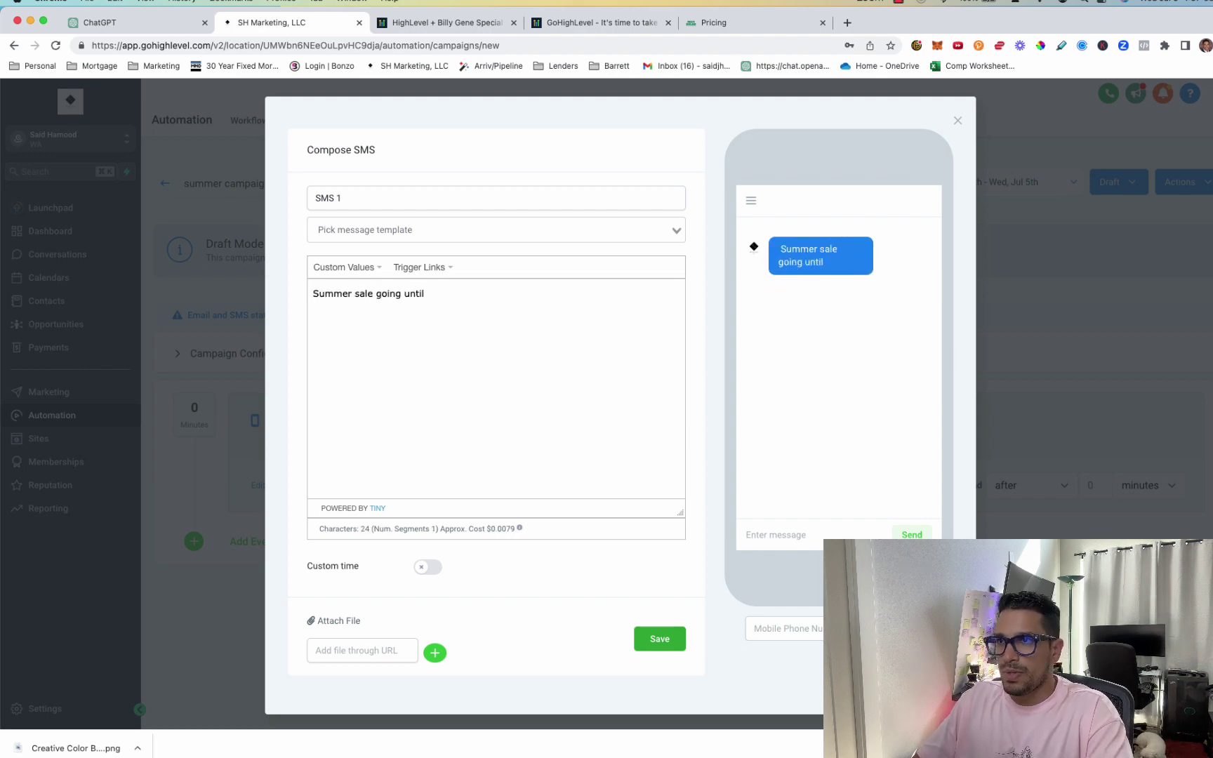
text(Nov 8th 2023)
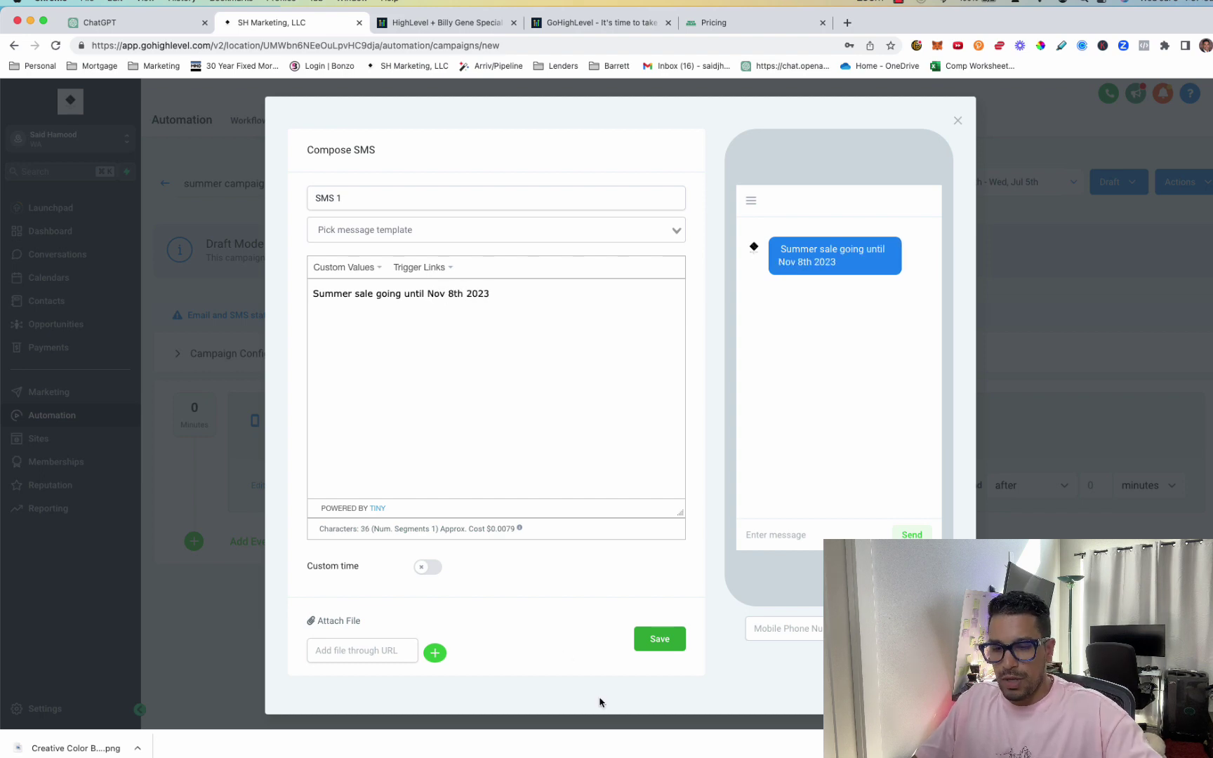
click(648, 644)
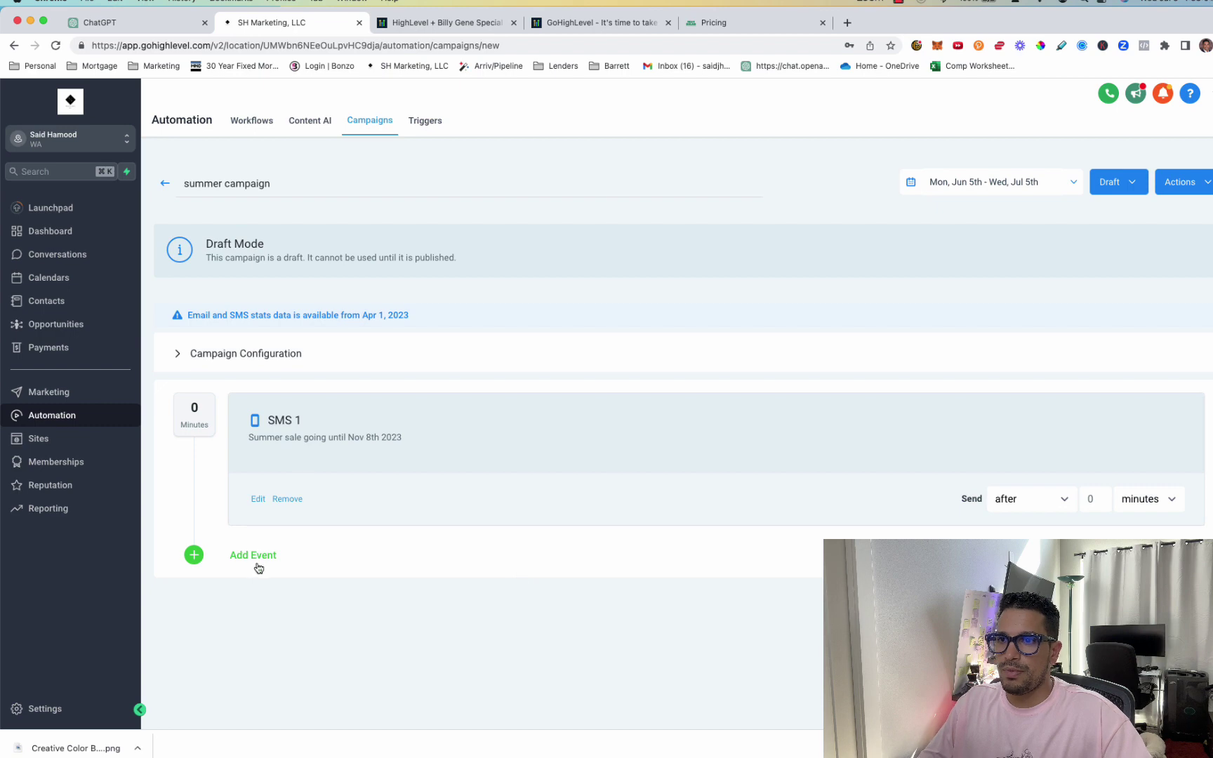
Step: Add a second SMS event and start the 'Don't miss out on the' reminder
click(254, 560)
click(533, 194)
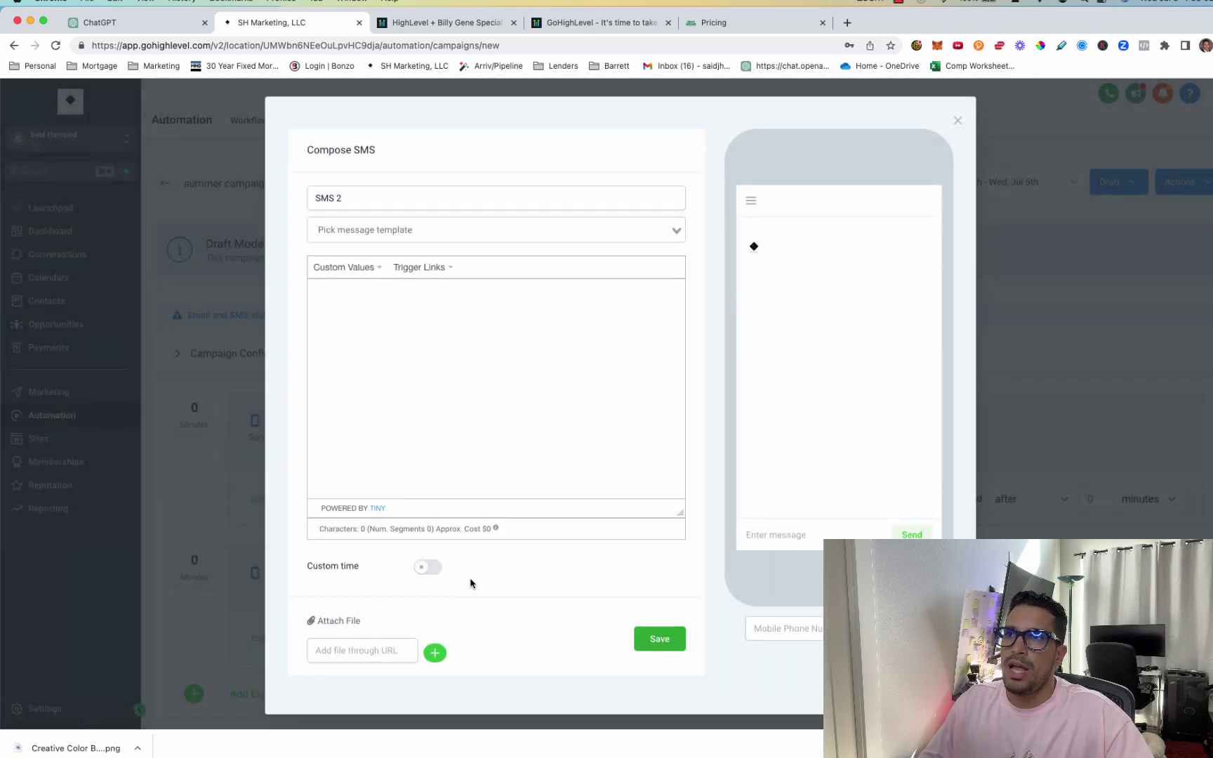
text(Don't)
key(BackSpace)
key(BackSpace)
key(BackSpace)
text(on't miss out on the )
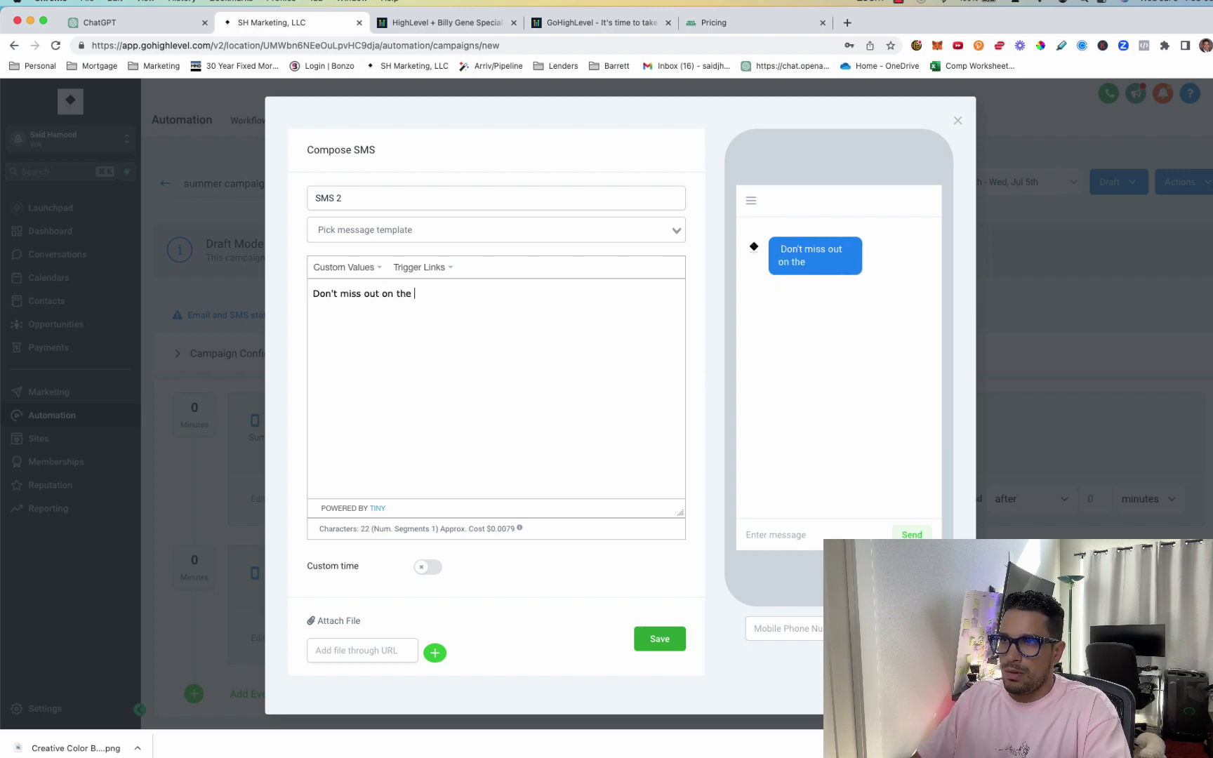
text(summer sale going on until N)
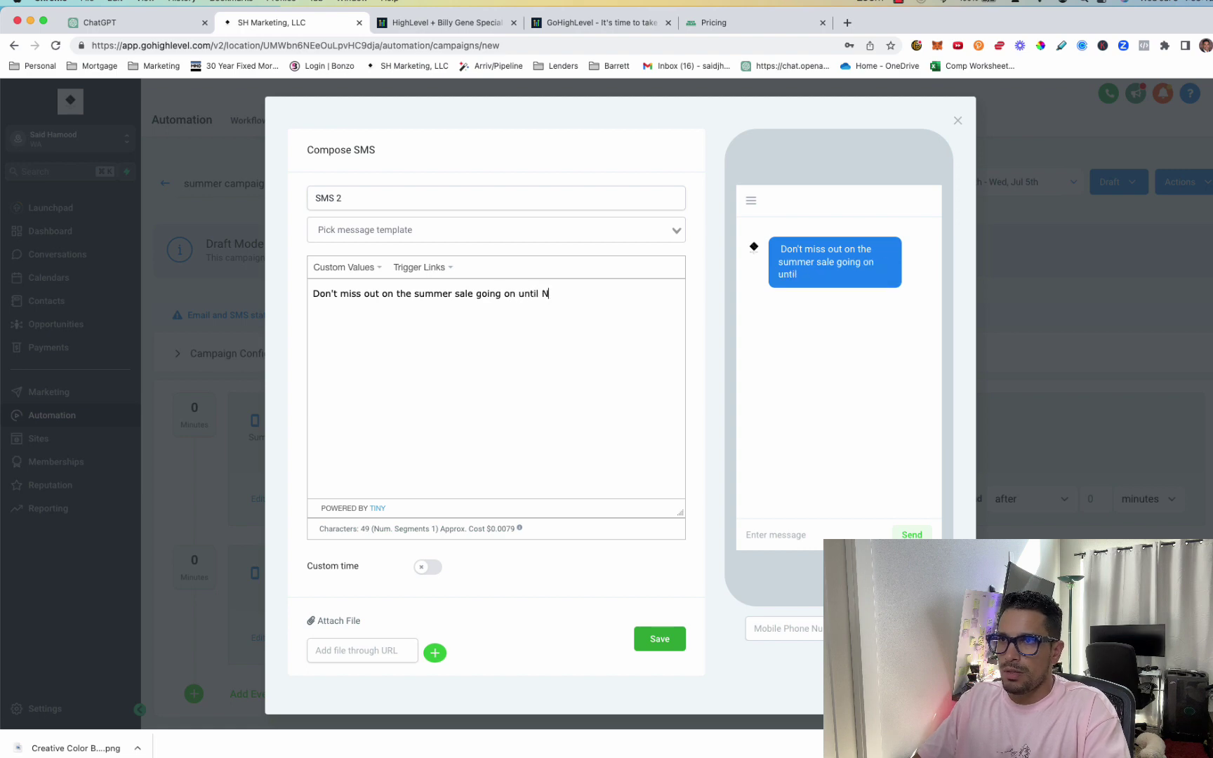
text(ov 8th!)
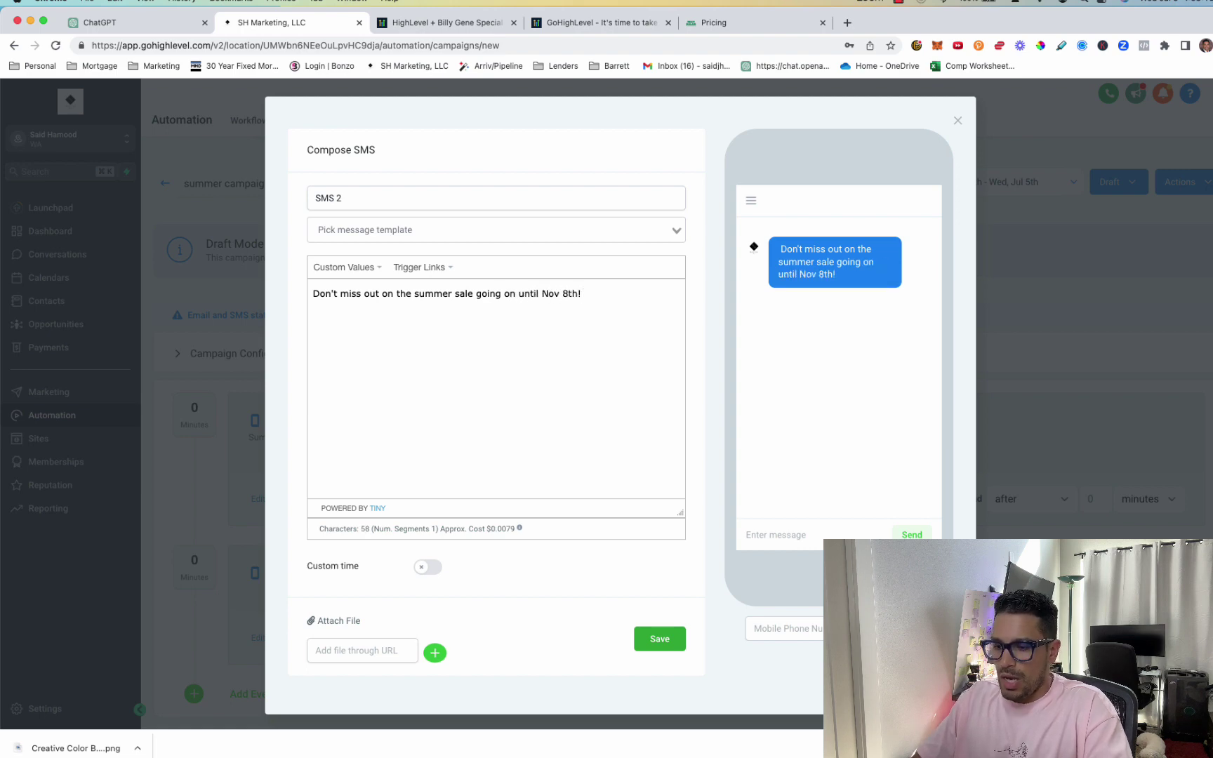
text( Link)
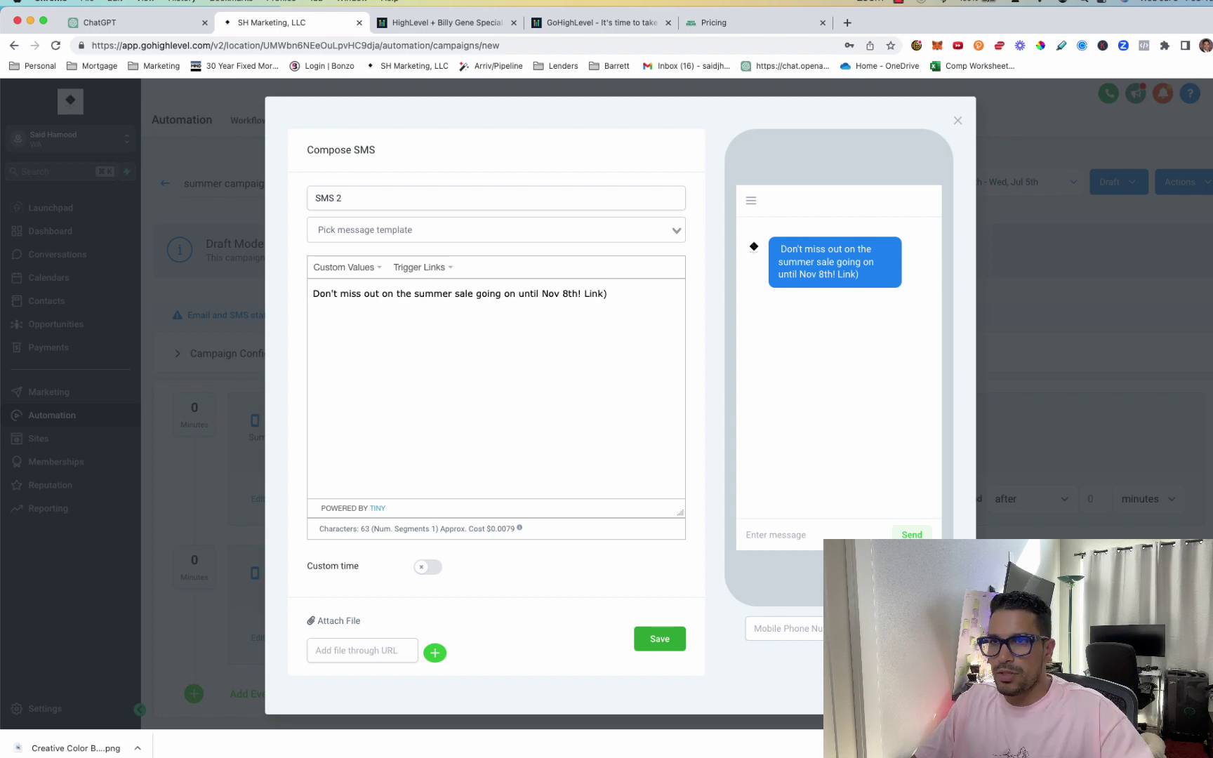
text(()
Step: Save SMS 2 and set its send delay to 5 days
click(681, 643)
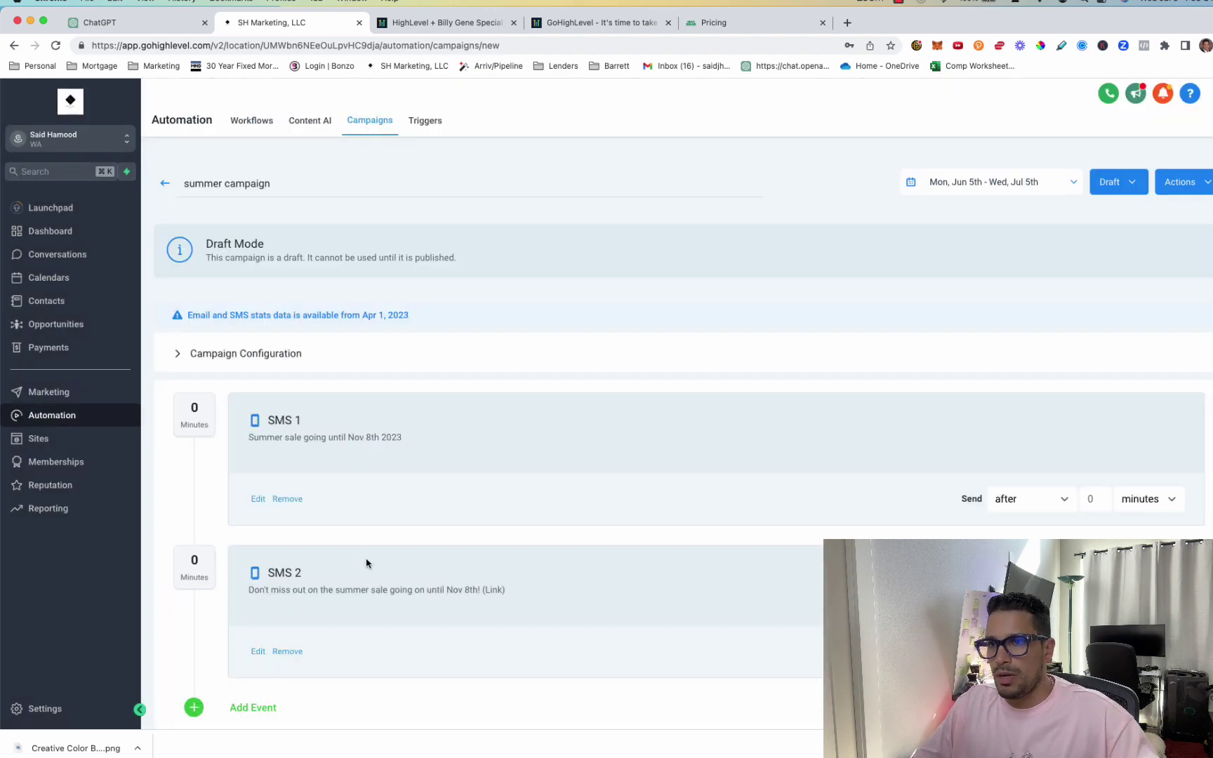
scroll(361, 560, down, 1)
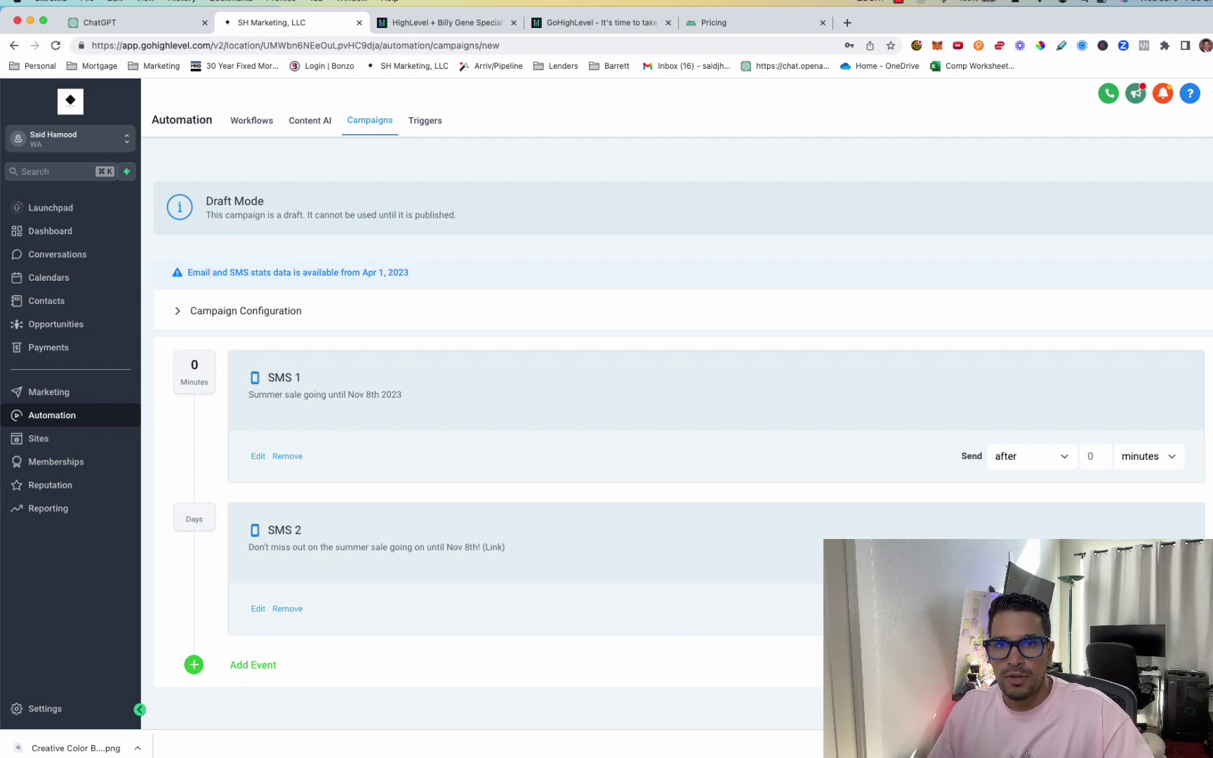
text(5)
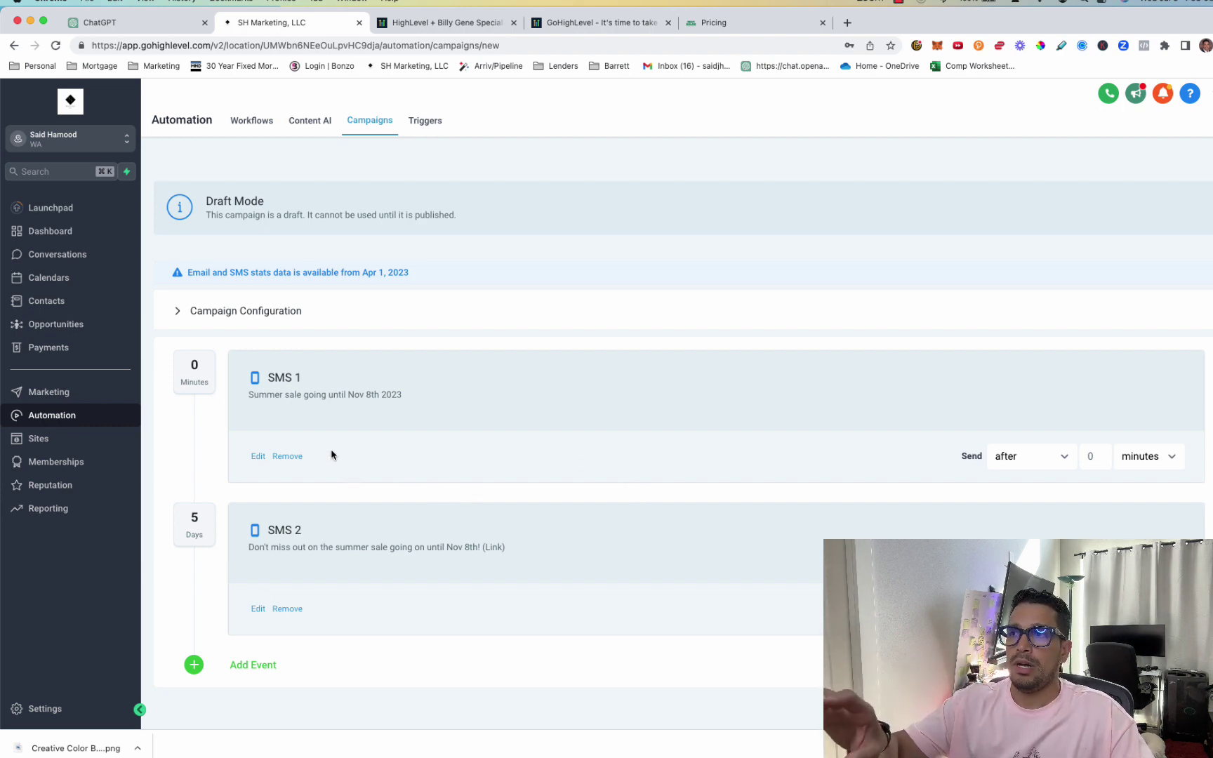
mouse_move(252, 395)
mouse_down()
mouse_move(225, 383)
mouse_move(303, 397)
mouse_up()
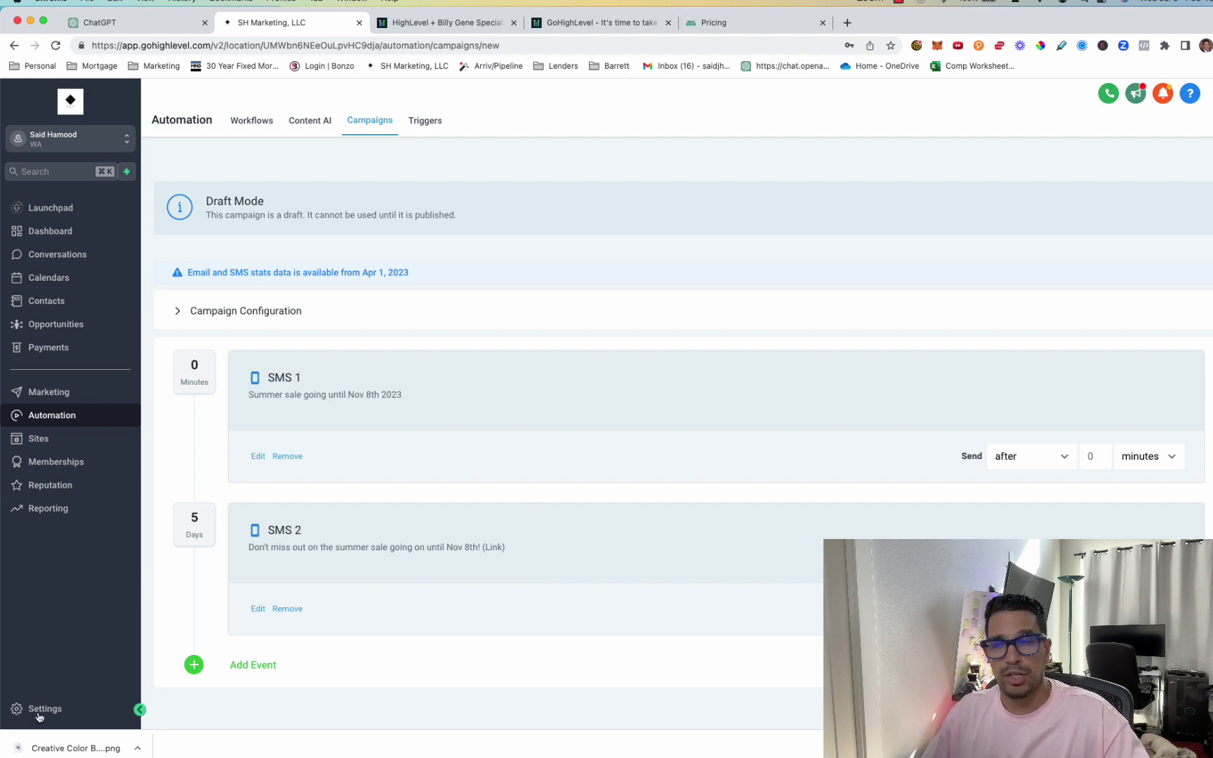
Step: Browse the event types without adding one, then open the Opportunities board
click(193, 666)
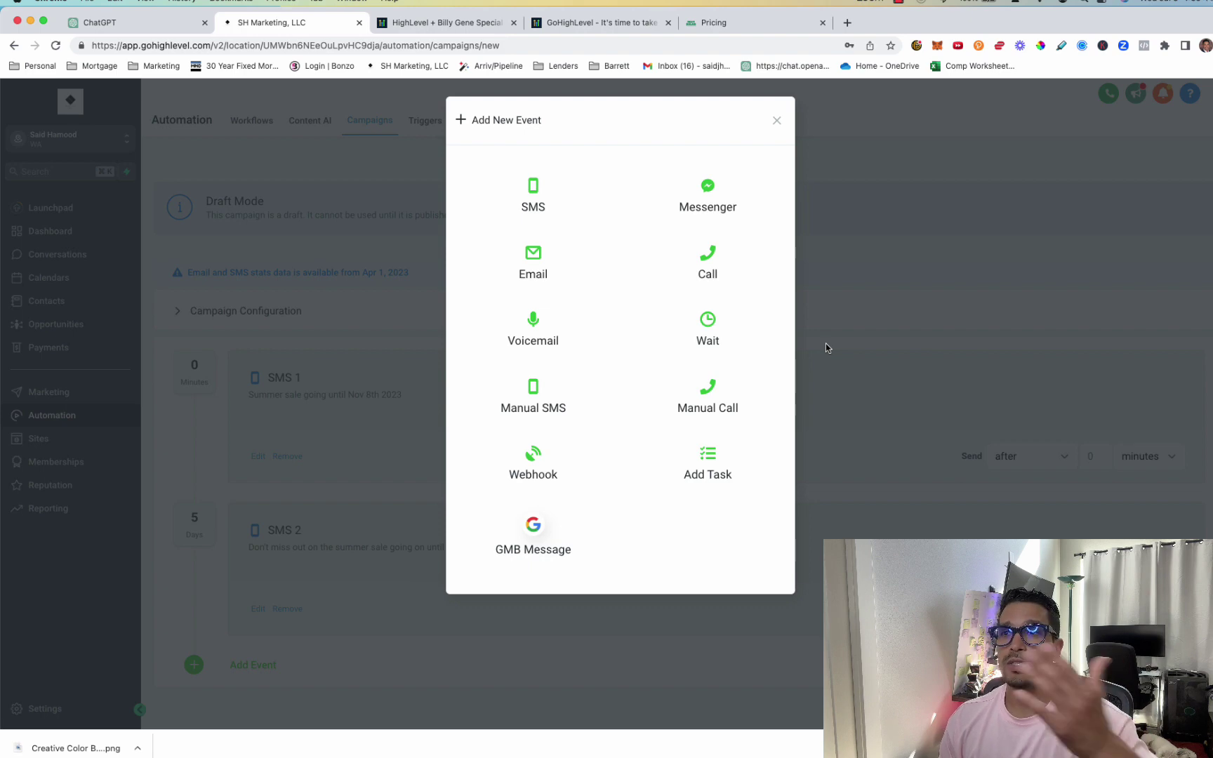
click(774, 122)
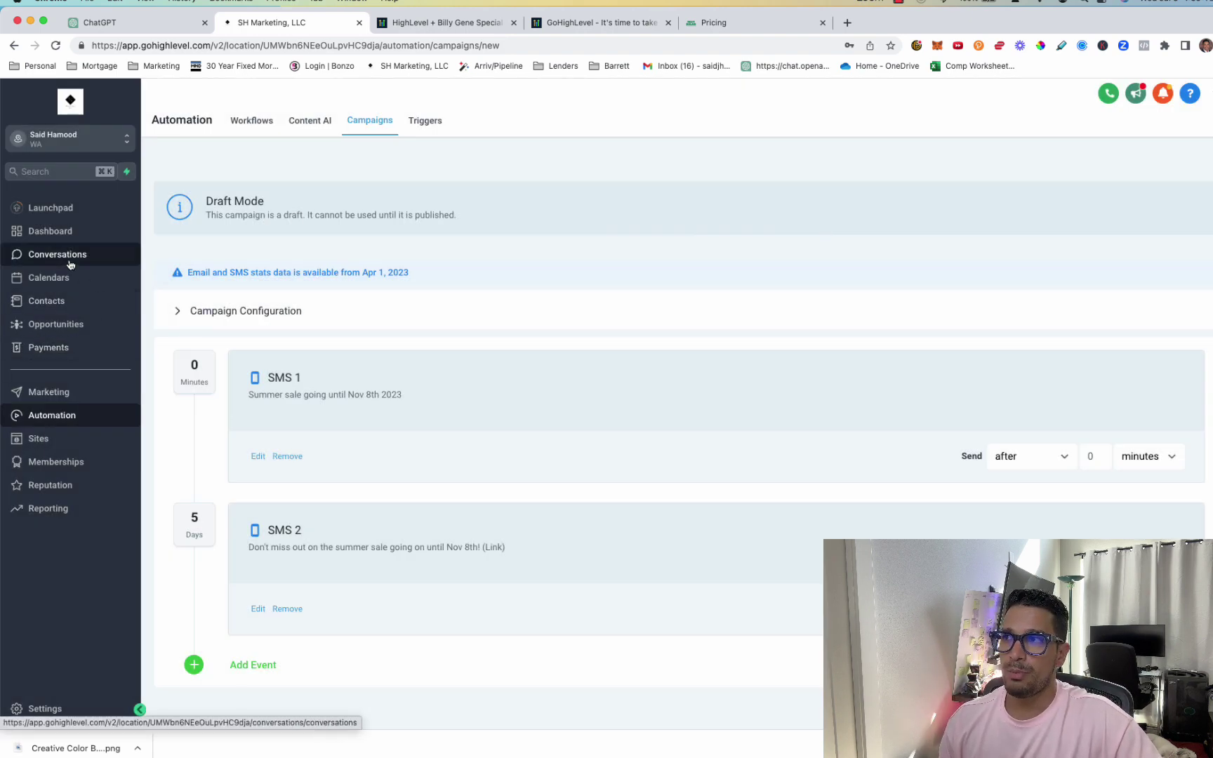
click(55, 325)
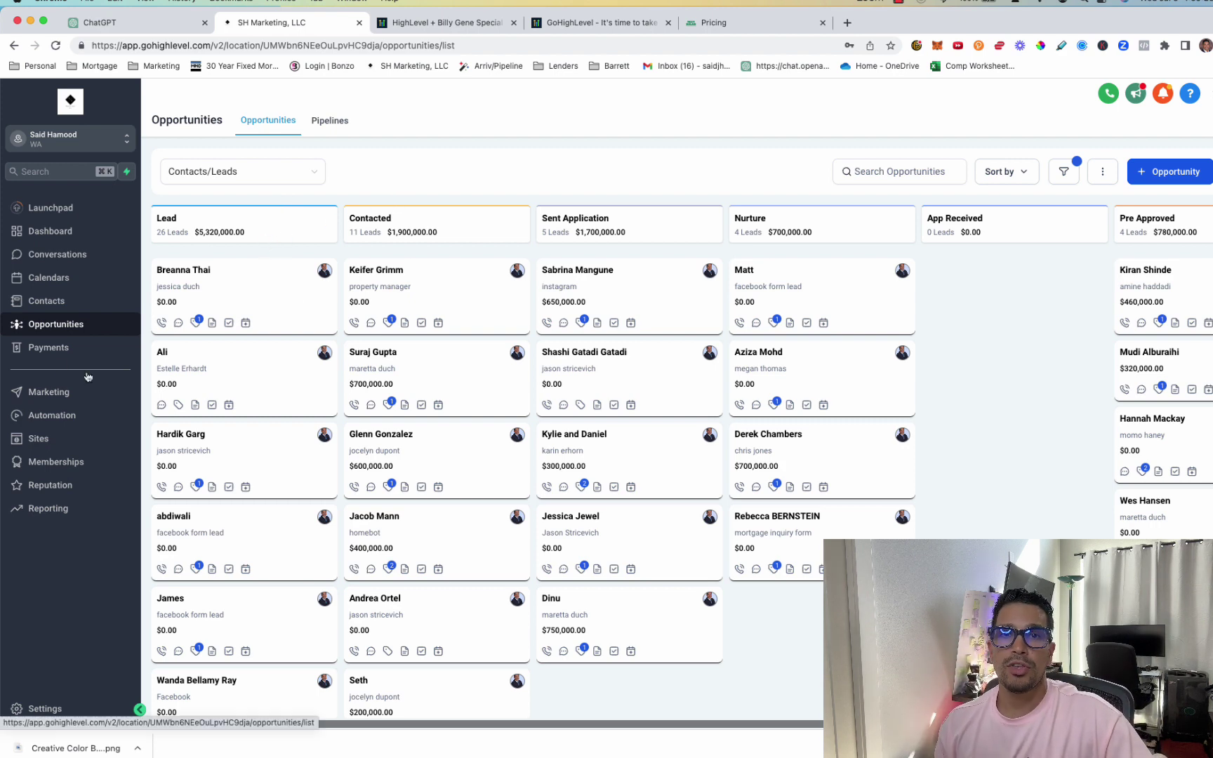
Step: Open Payments to view the empty Invoices page
click(55, 348)
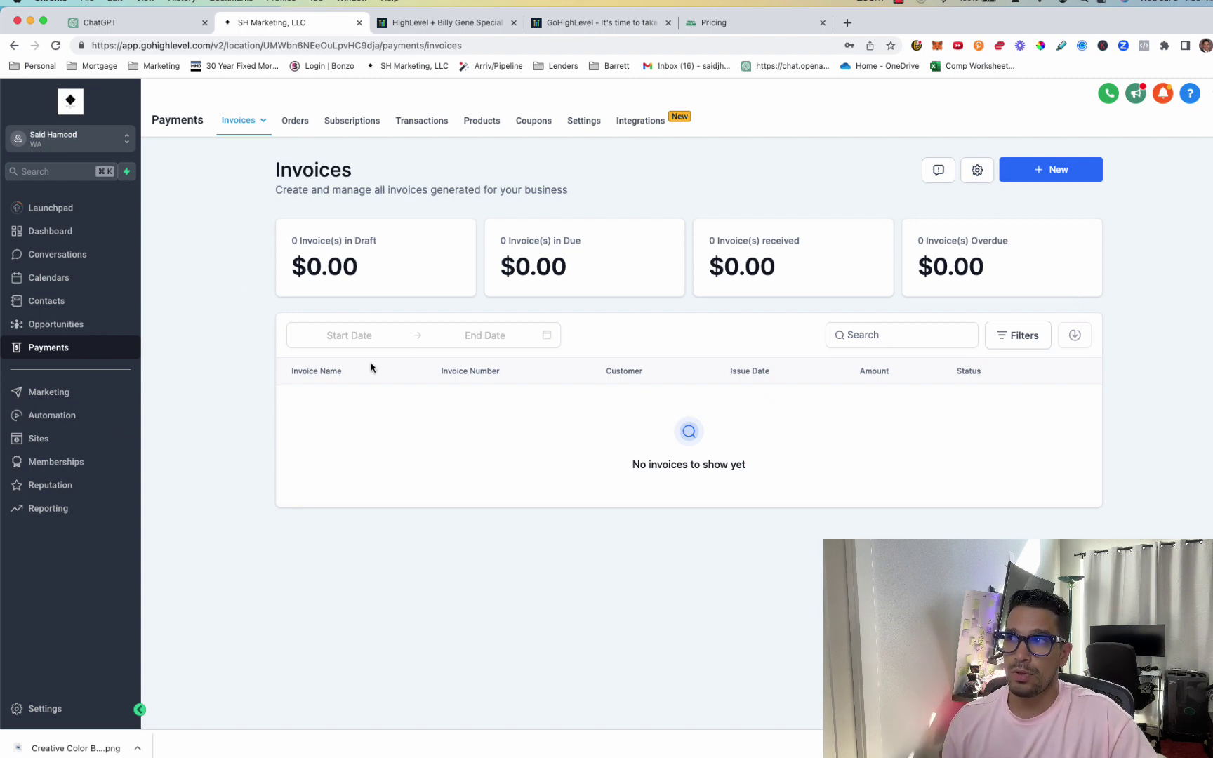
Step: Open Social Planner showing five connected accounts, 80 posts and recent posts
click(64, 401)
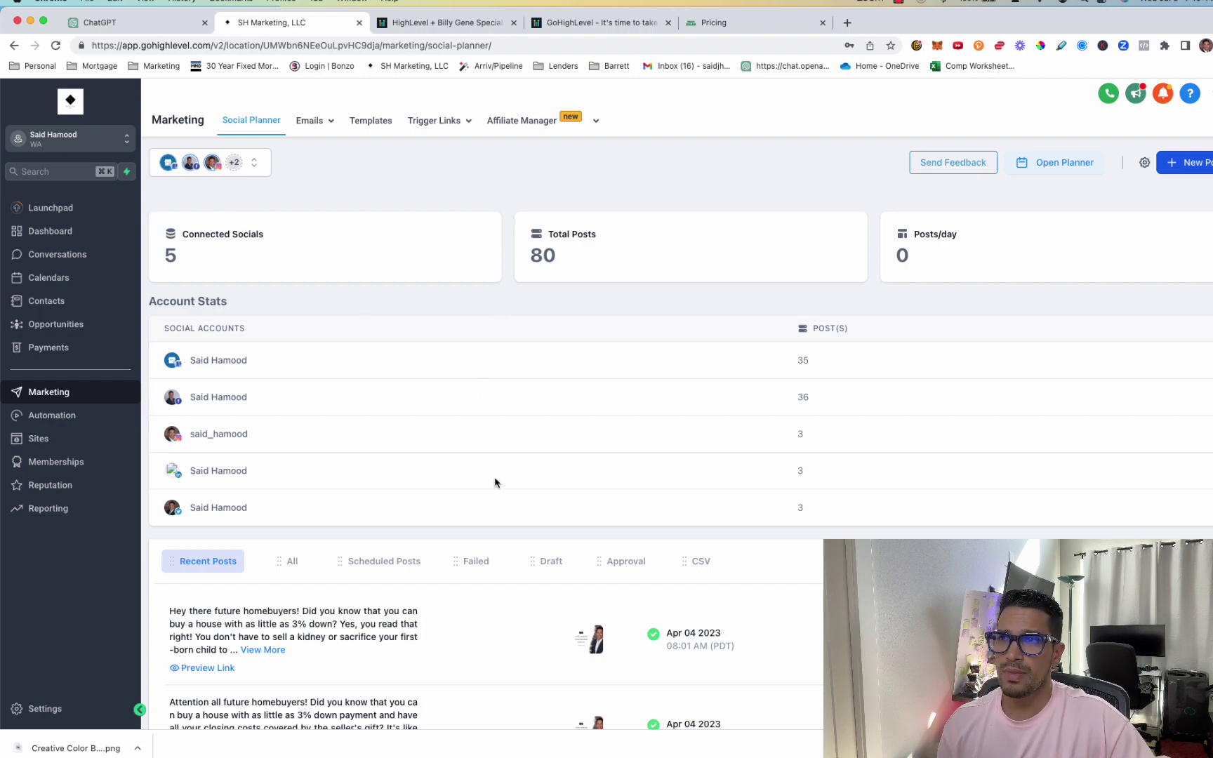
scroll(325, 453, down, 5)
scroll(325, 455, up, 5)
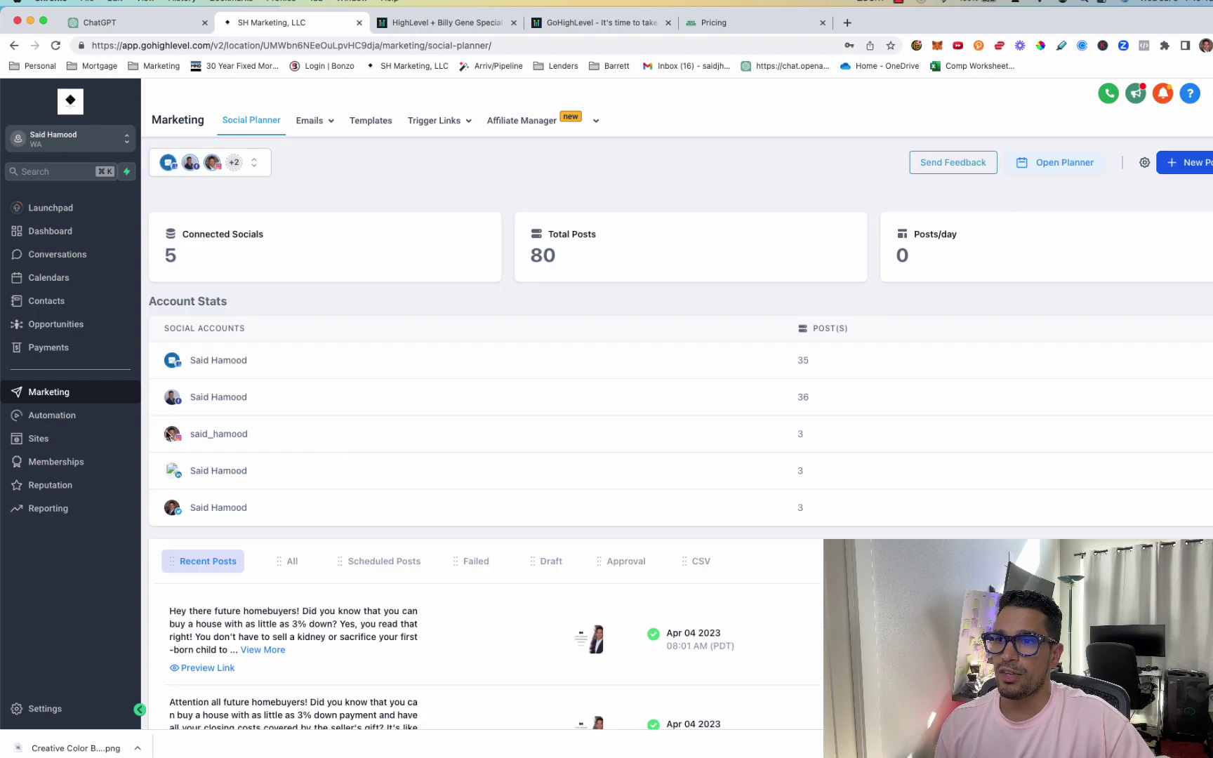
Step: From Reputation, start a review request, pick the customer name, then close it unsent
click(52, 488)
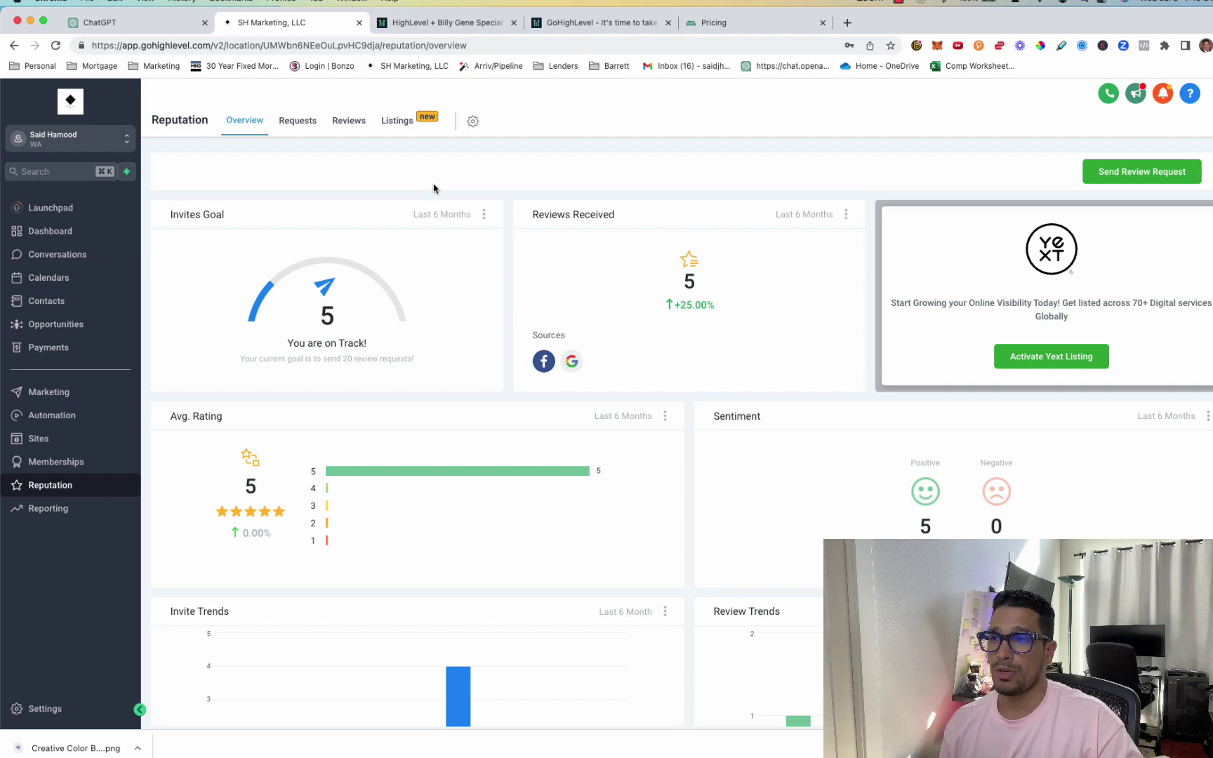
click(1133, 176)
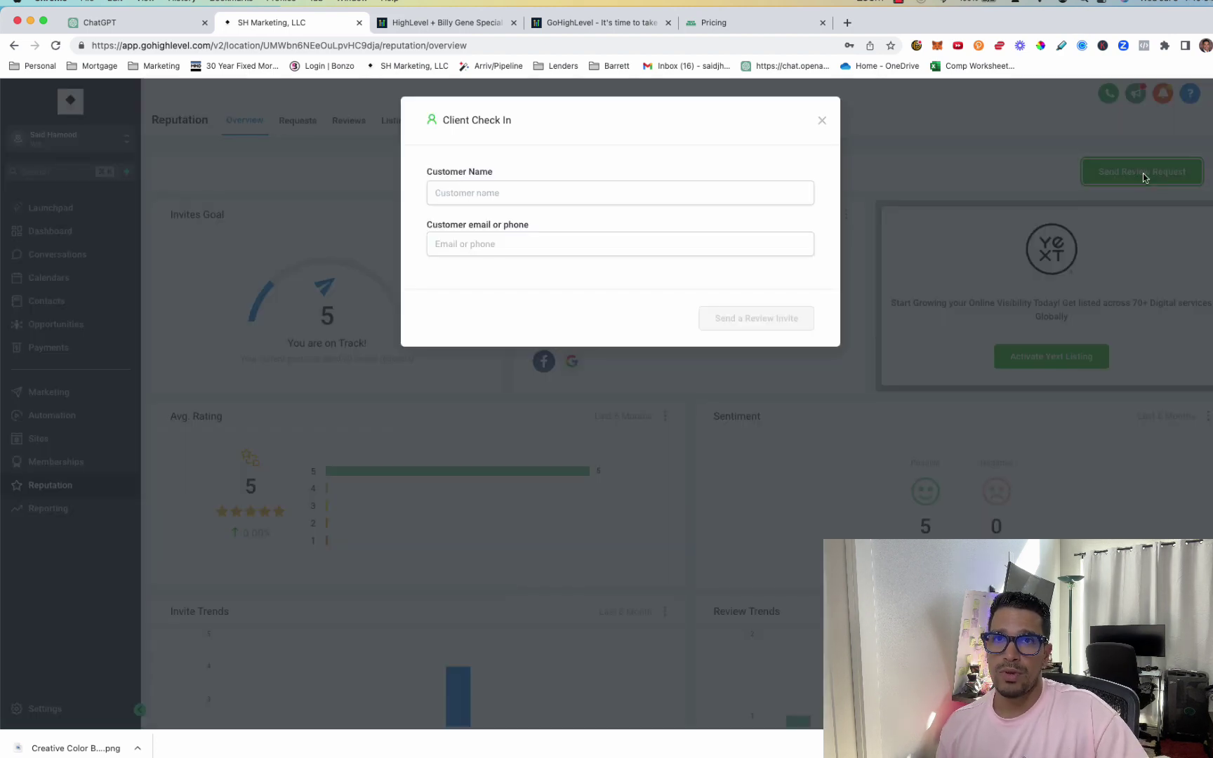
click(456, 195)
click(545, 250)
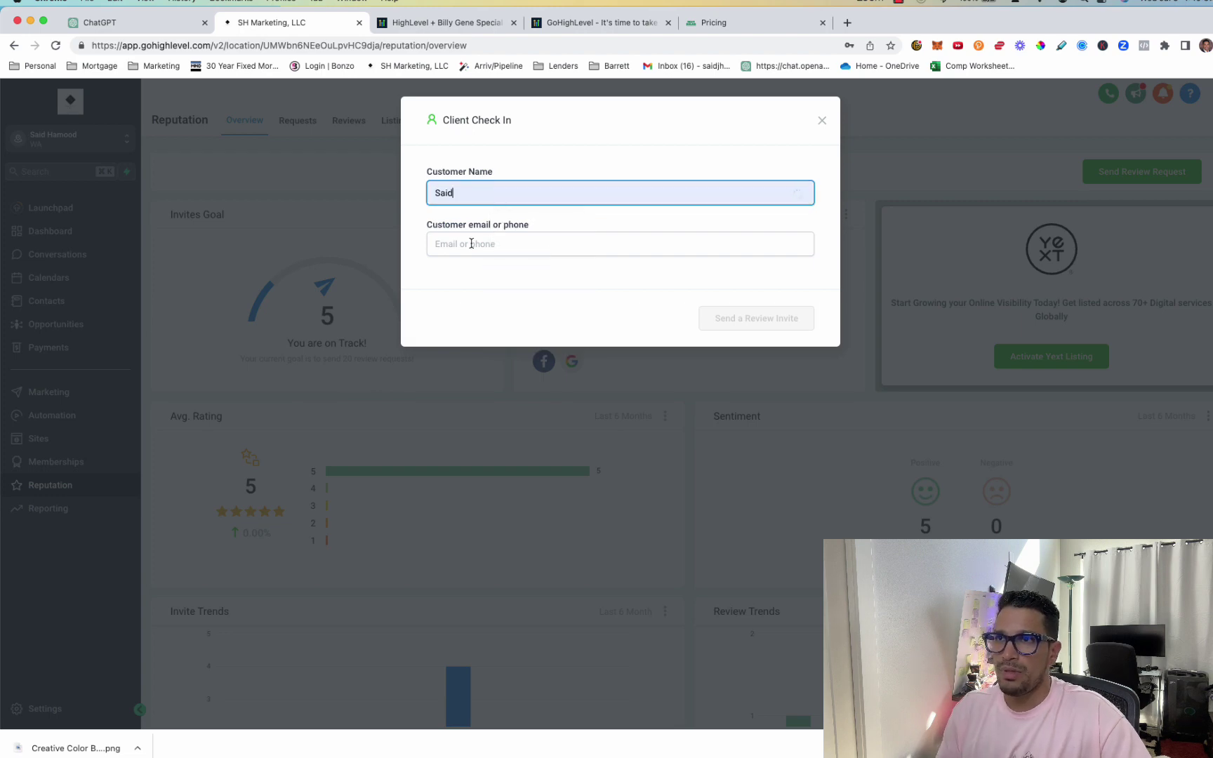
click(474, 243)
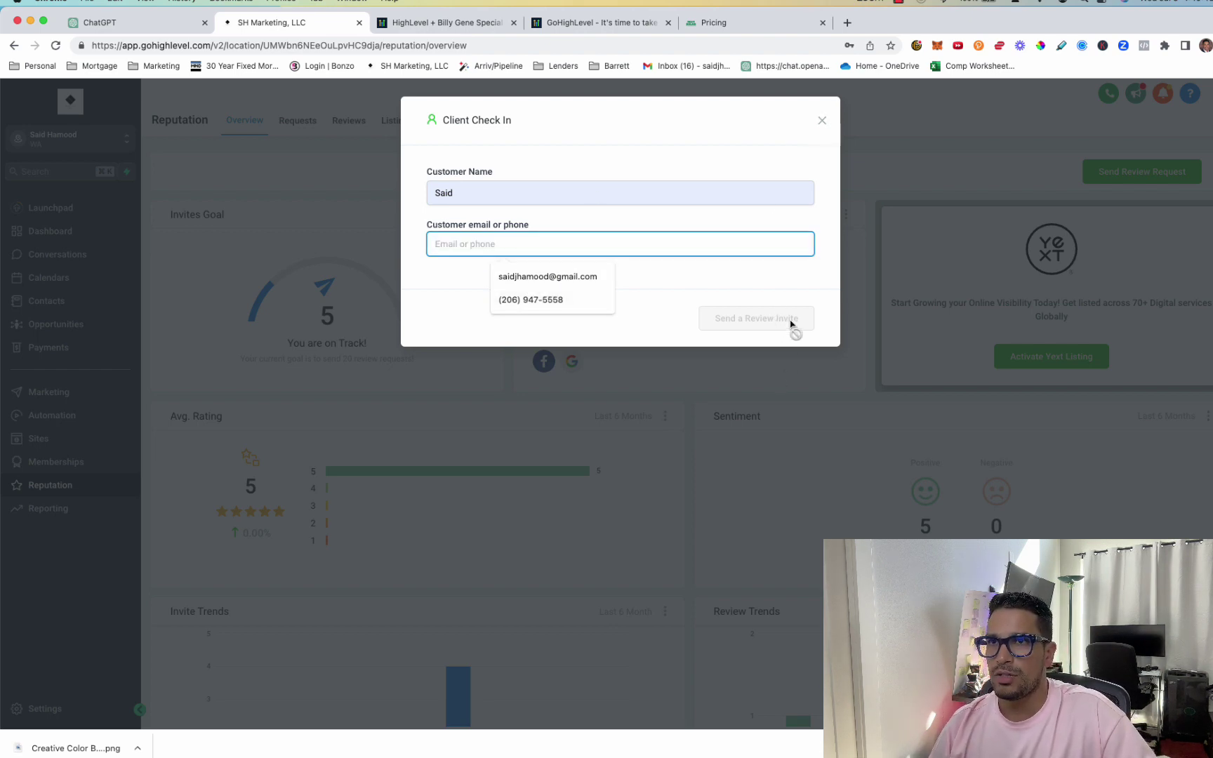
click(821, 121)
scroll(530, 452, down, 3)
scroll(530, 452, up, 3)
Step: Open Reputation Management settings to review the SMS and email review request options
click(473, 121)
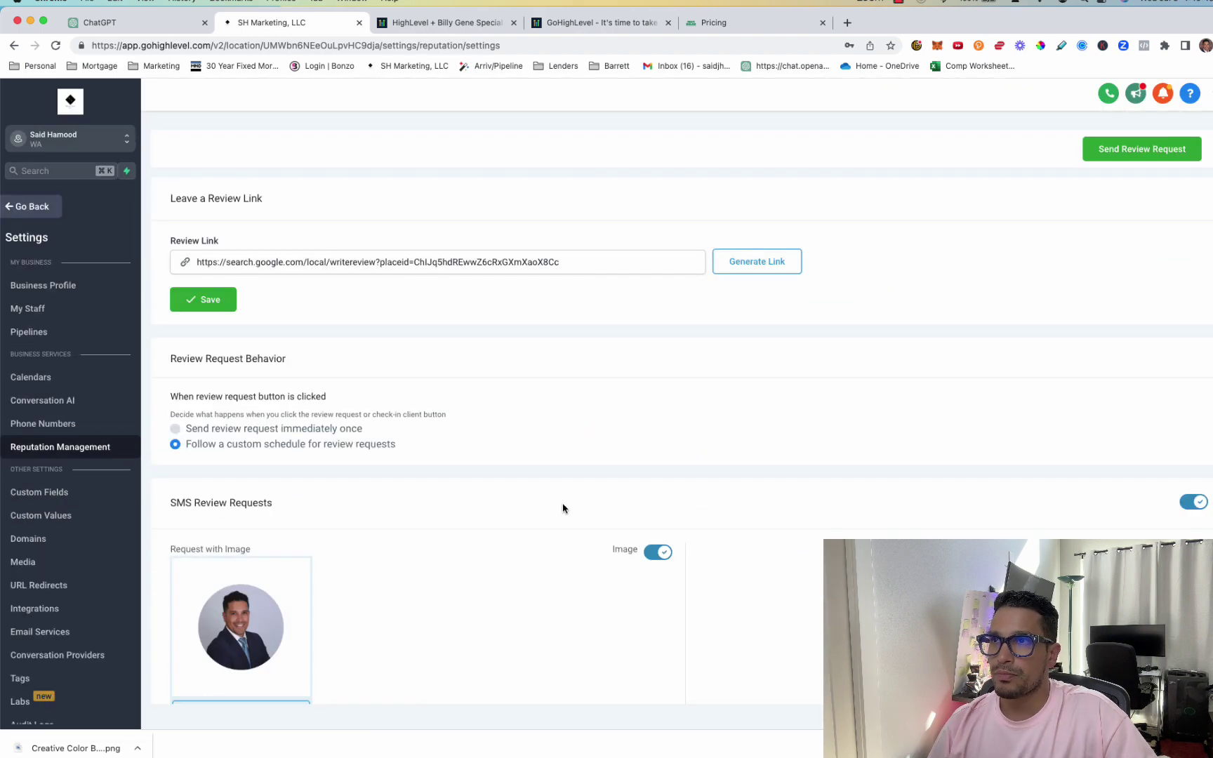
scroll(563, 506, down, 2)
scroll(562, 506, down, 3)
scroll(563, 506, down, 2)
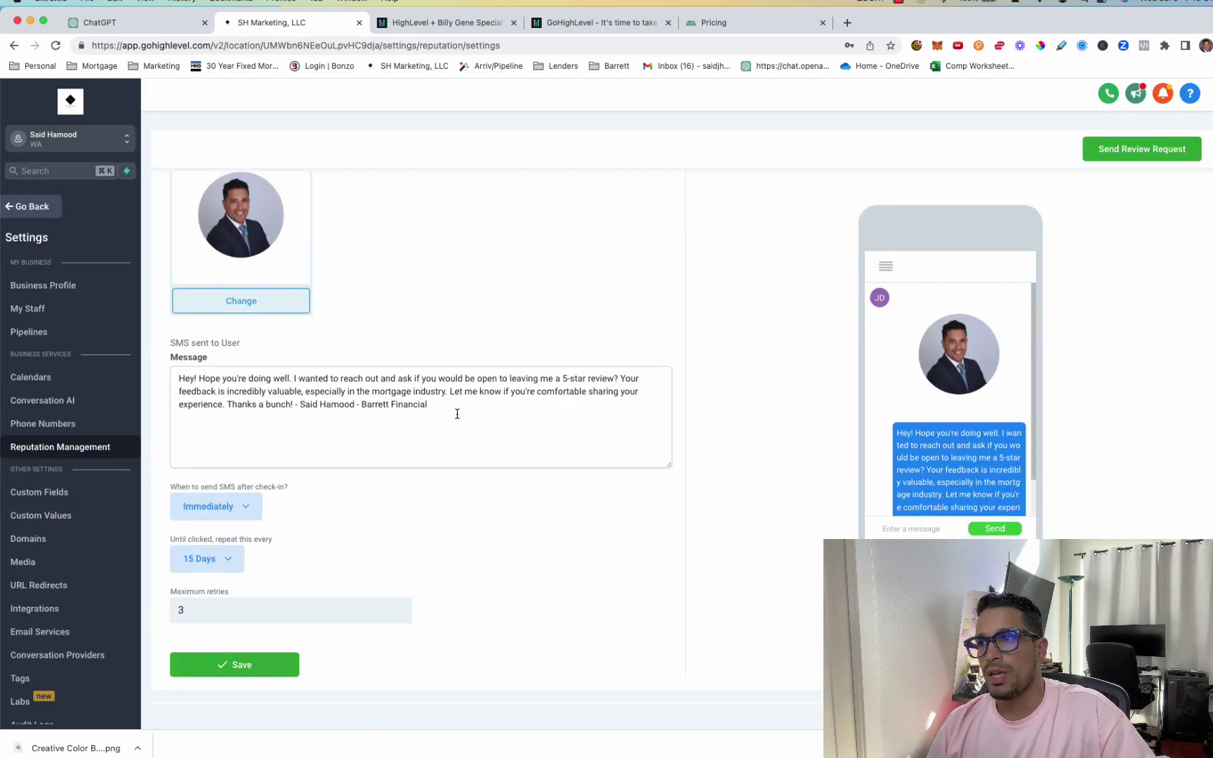
scroll(457, 414, down, 3)
scroll(458, 418, down, 1)
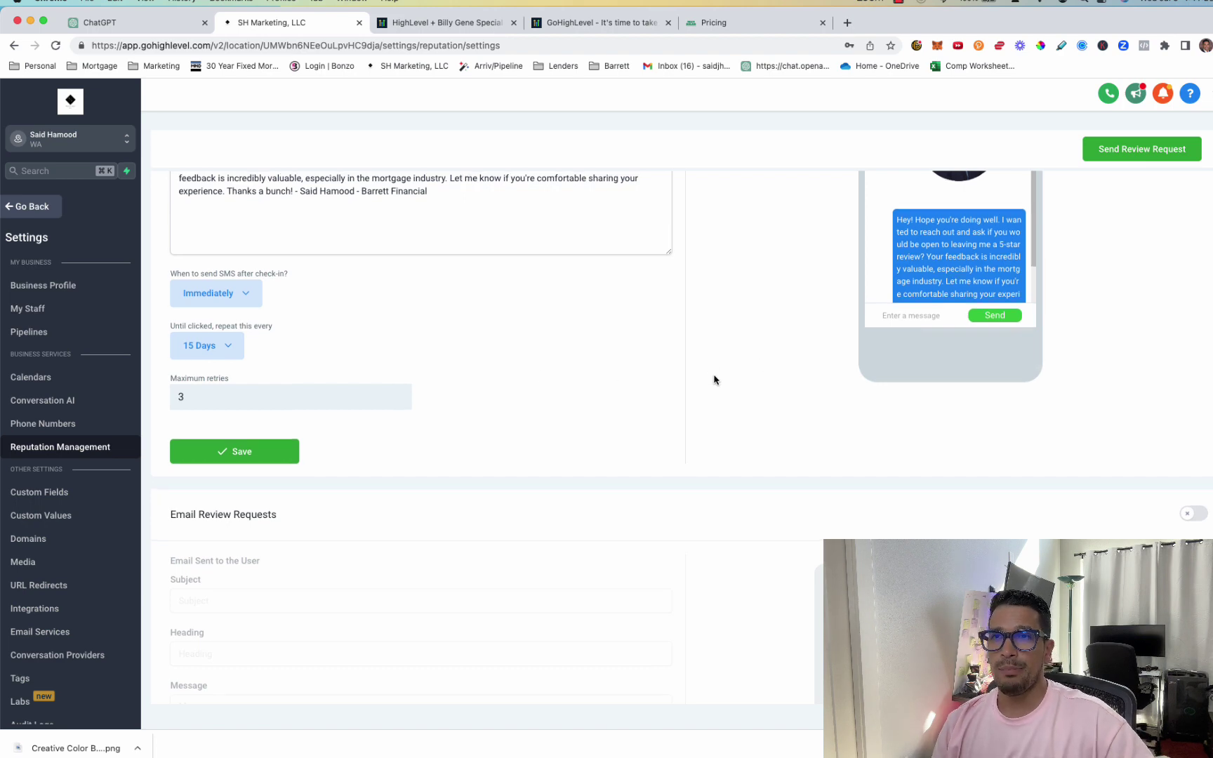
scroll(714, 380, up, 3)
scroll(714, 380, up, 3)
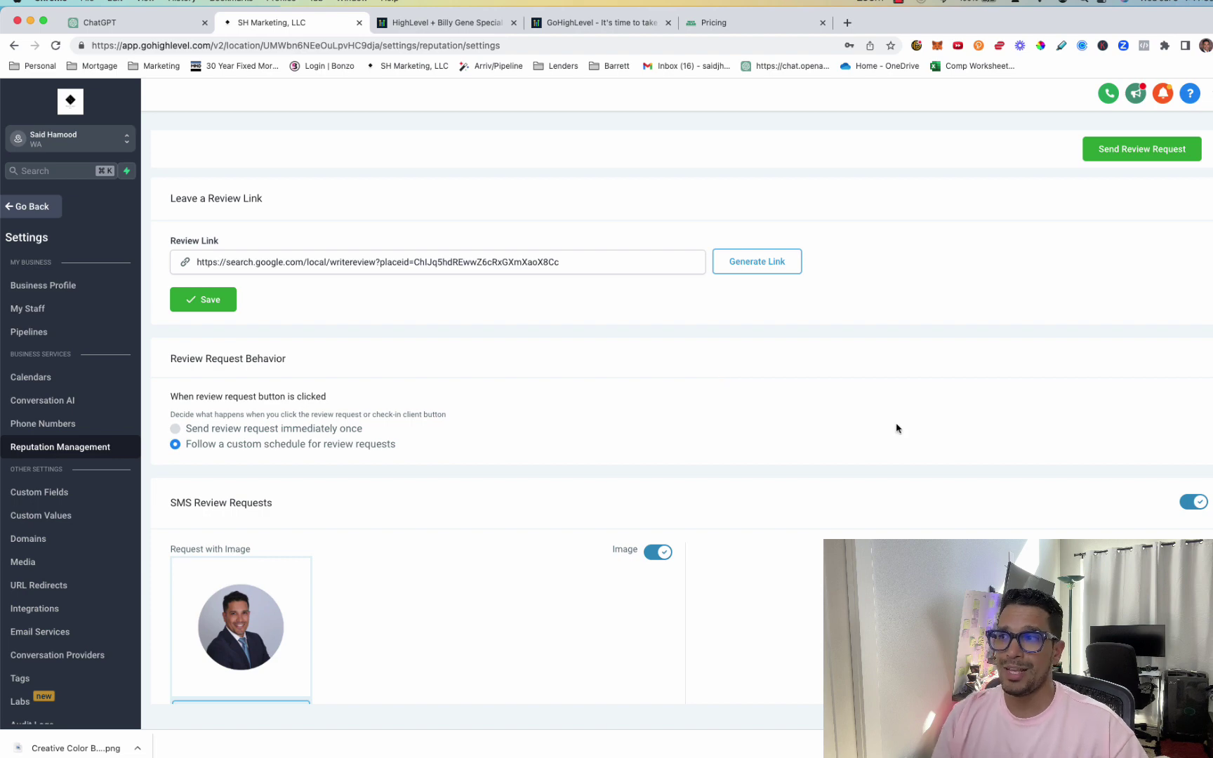
Step: Leave the reputation overview for the HighLevel landing page showing the $97 and $297 plans
click(34, 207)
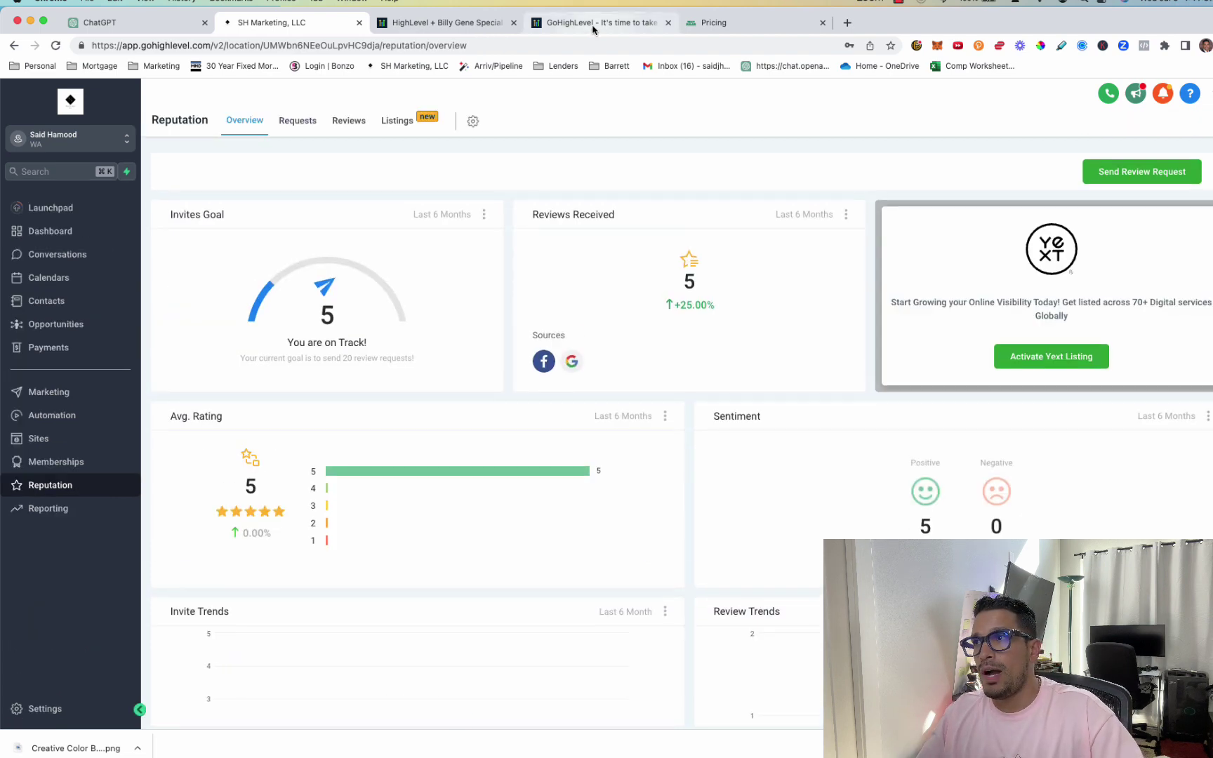
click(539, 26)
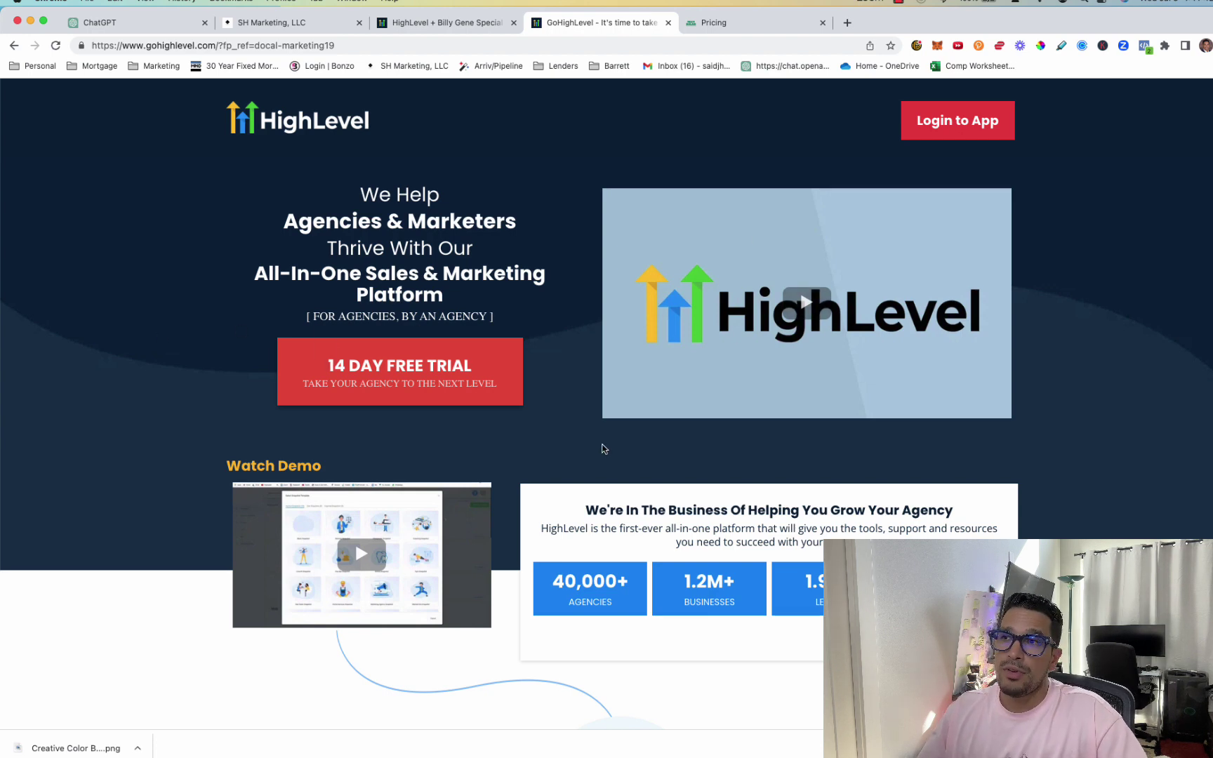
scroll(200, 352, down, 1)
scroll(200, 349, up, 2)
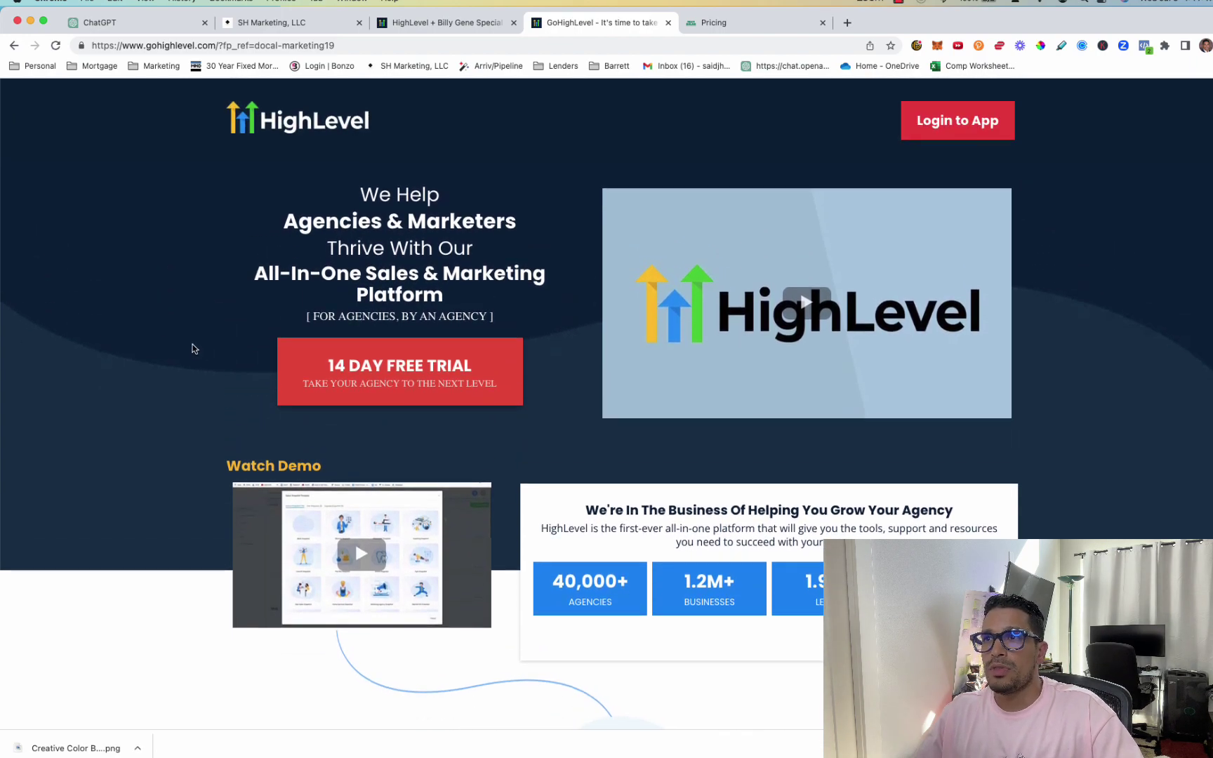
scroll(193, 349, down, 5)
scroll(192, 349, down, 5)
scroll(195, 349, down, 5)
scroll(196, 350, down, 5)
scroll(196, 350, down, 5)
scroll(196, 349, down, 5)
scroll(195, 351, down, 5)
scroll(196, 351, down, 5)
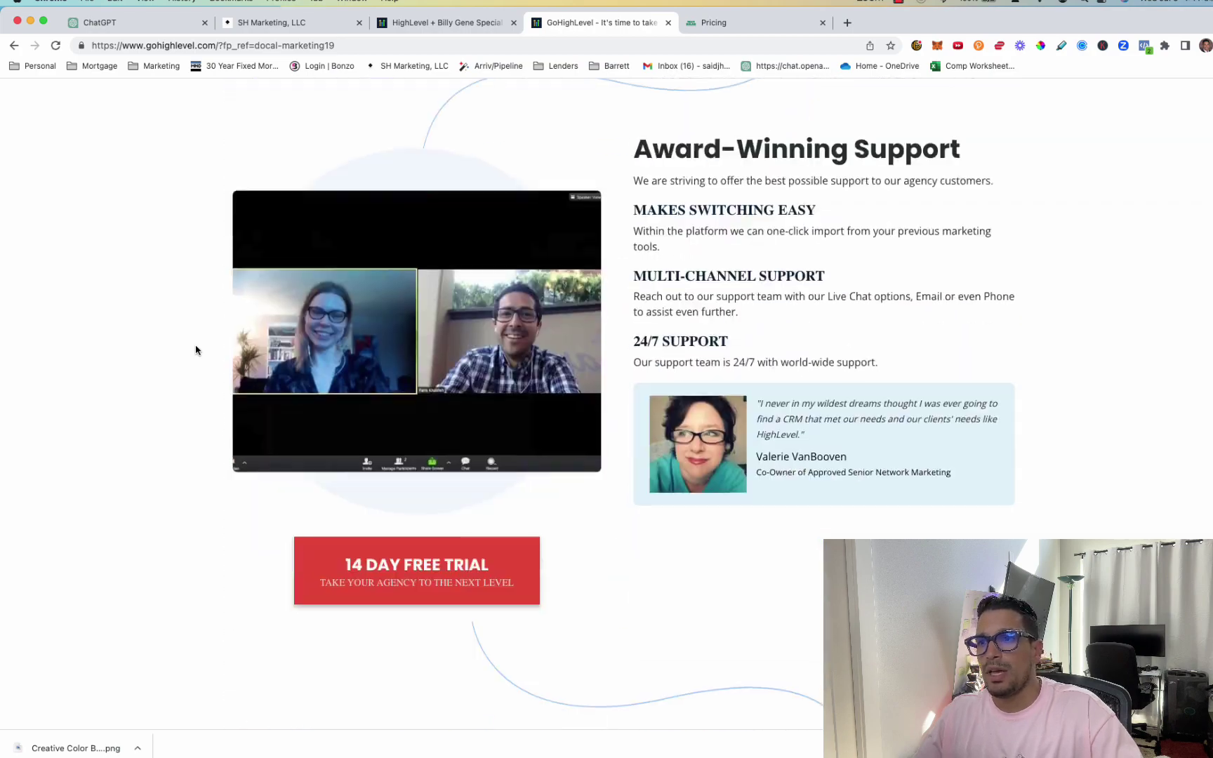
scroll(197, 350, down, 5)
scroll(196, 350, down, 5)
scroll(196, 350, down, 5)
scroll(196, 350, down, 5)
scroll(195, 351, down, 3)
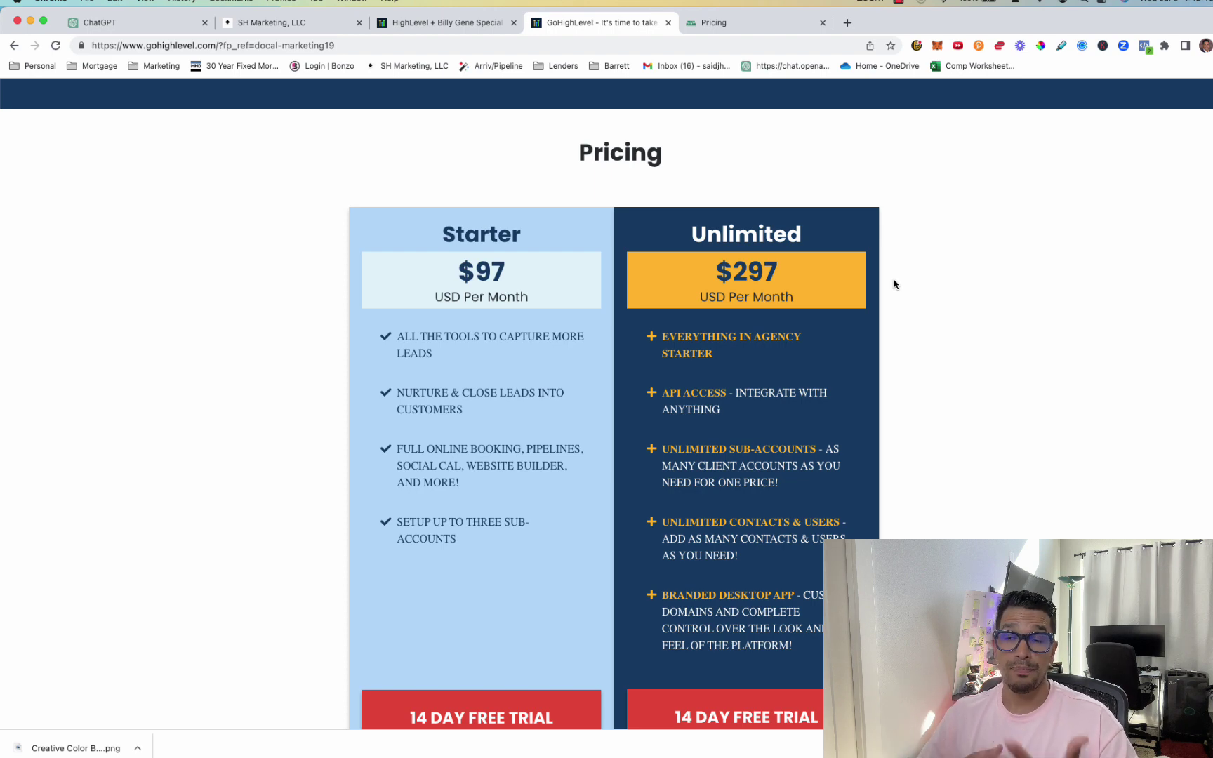
Step: Go from the sub-account list to the HighLevel + Billy Gene Special page's $970 annual FAQ
click(290, 23)
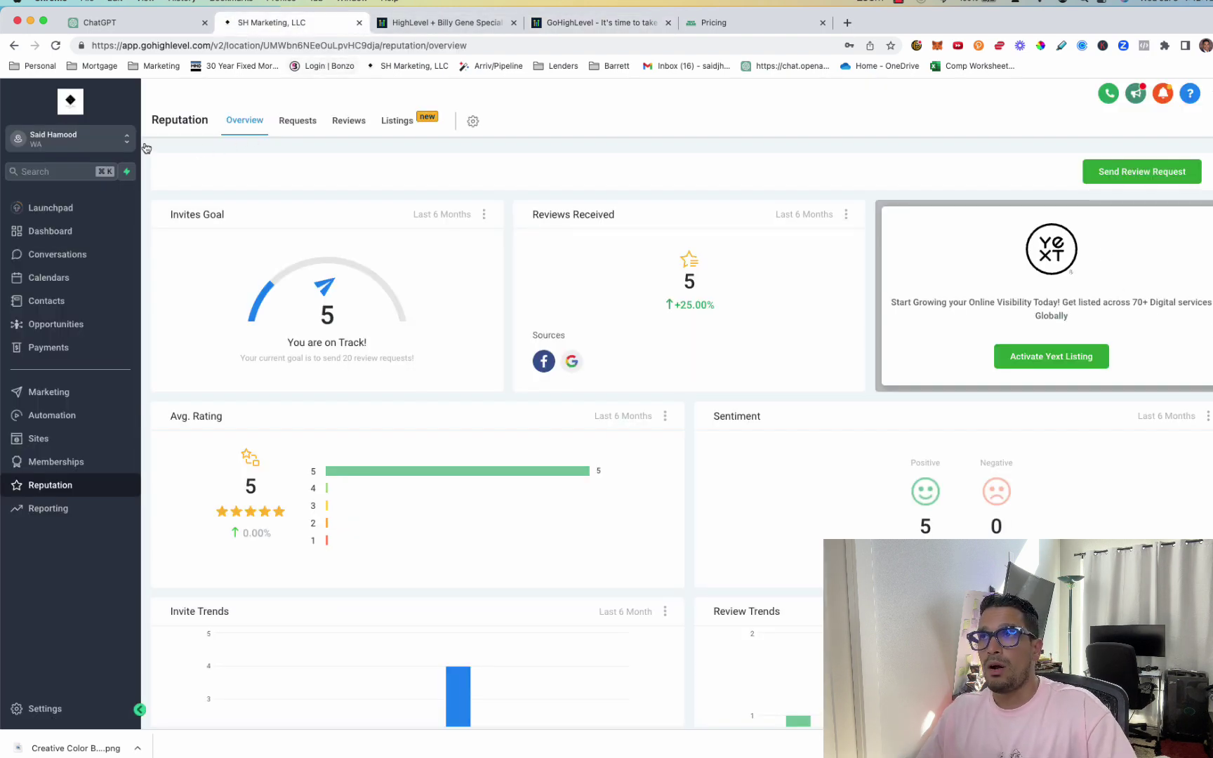
click(64, 135)
scroll(285, 325, down, 2)
scroll(263, 181, up, 2)
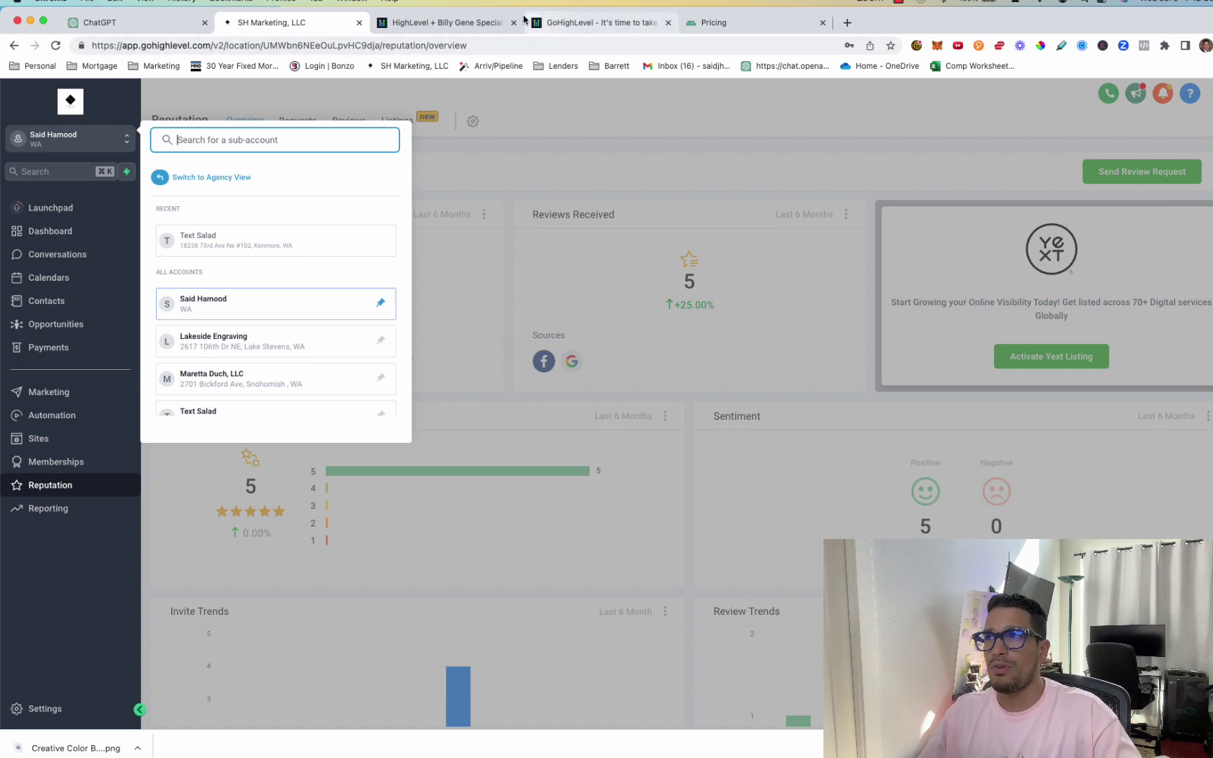
click(497, 29)
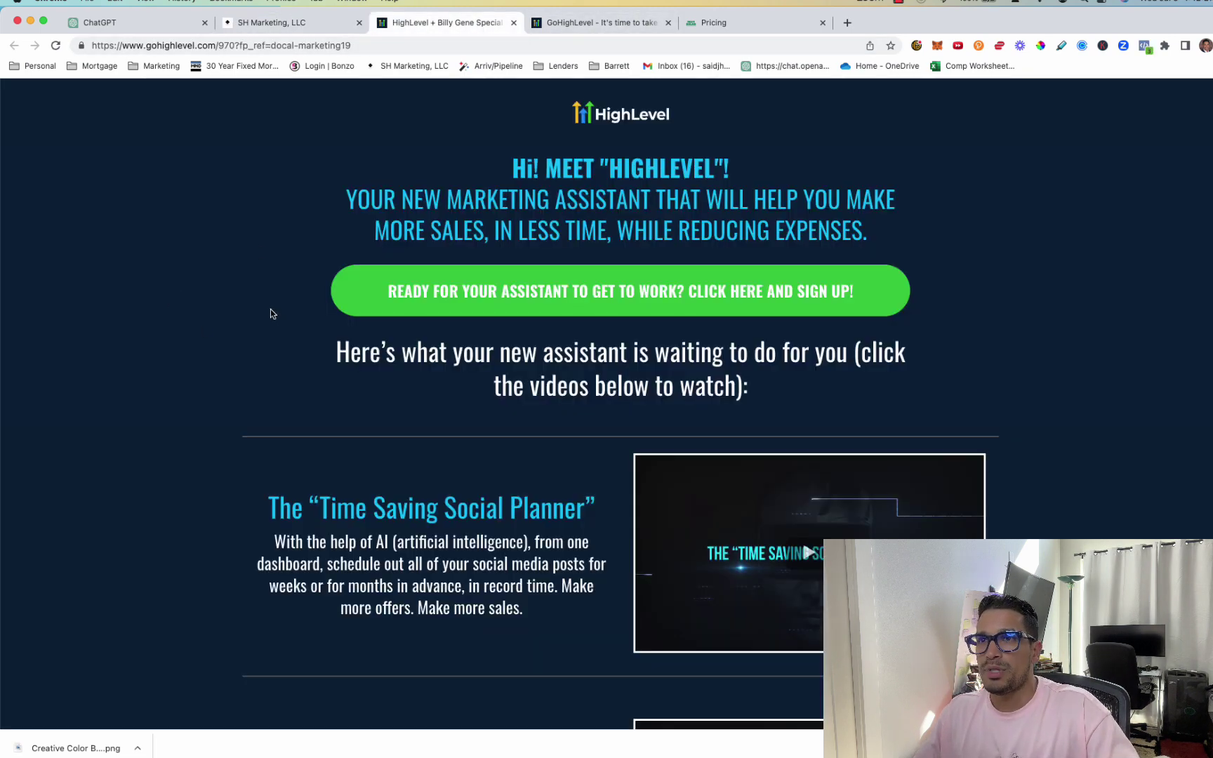
scroll(270, 313, down, 5)
scroll(270, 313, down, 15)
scroll(273, 311, up, 2)
scroll(271, 312, up, 2)
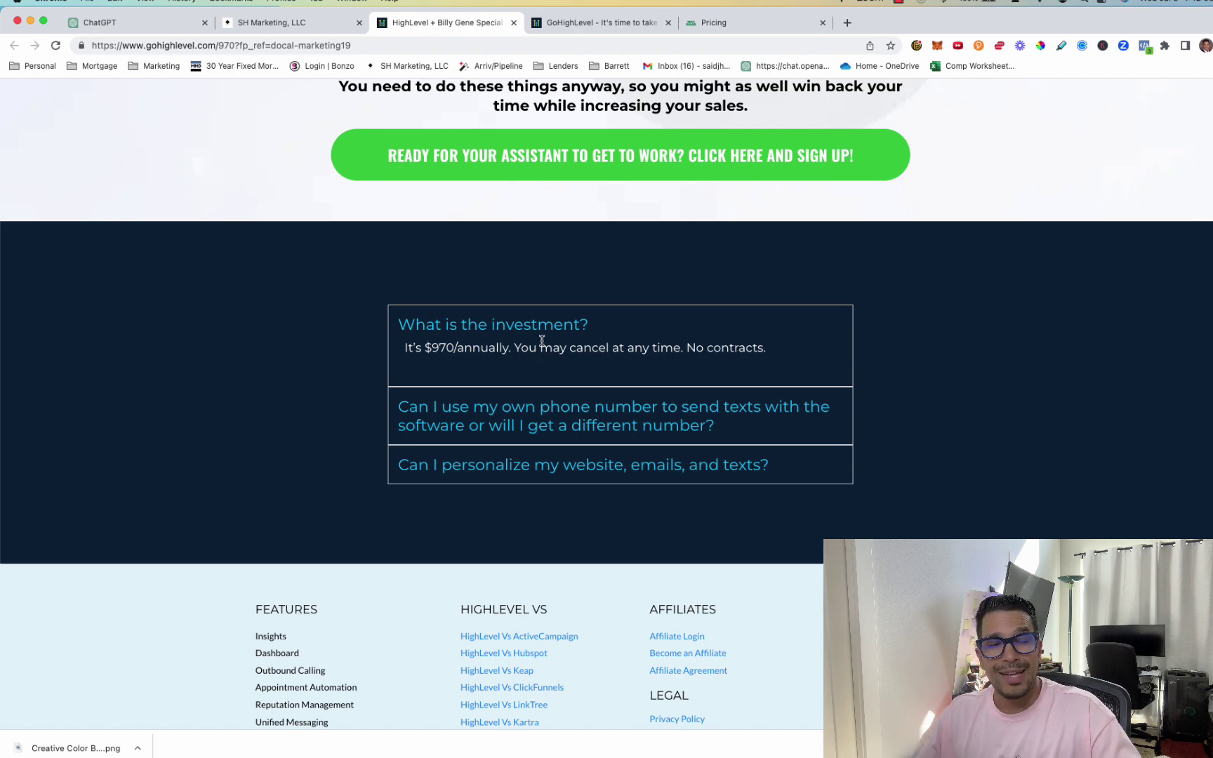
Step: View the Text Salad pricing page, briefly checking the GoHighLevel account in between
click(744, 22)
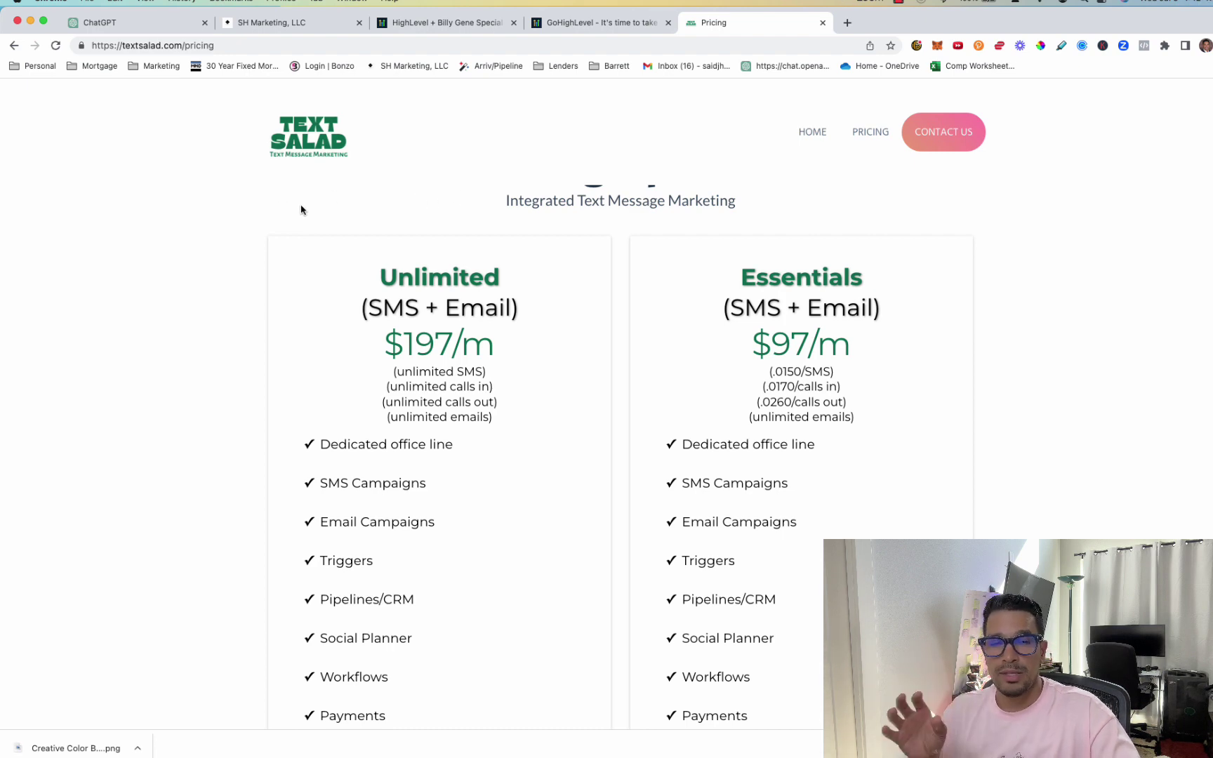
click(285, 24)
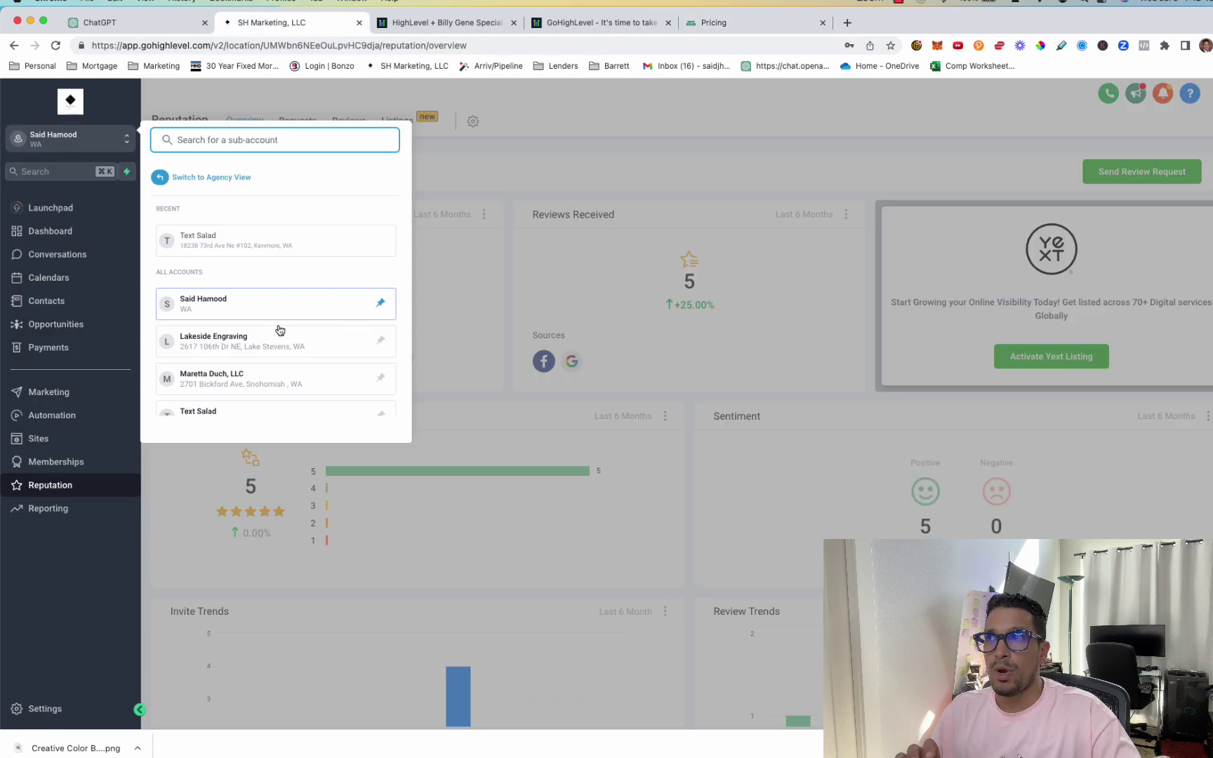
click(732, 26)
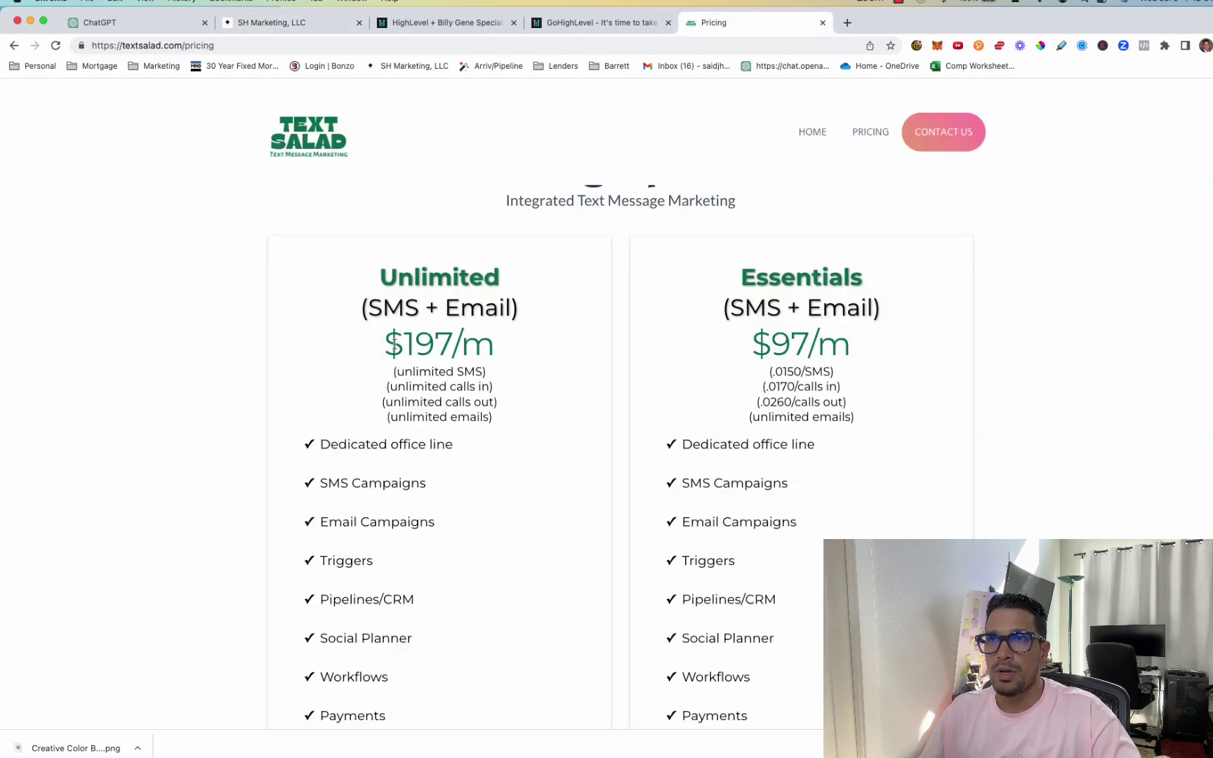
Step: Compare the HighLevel landing and special-offer pages before settling back on Text Salad pricing
click(592, 23)
click(446, 24)
click(593, 23)
click(445, 22)
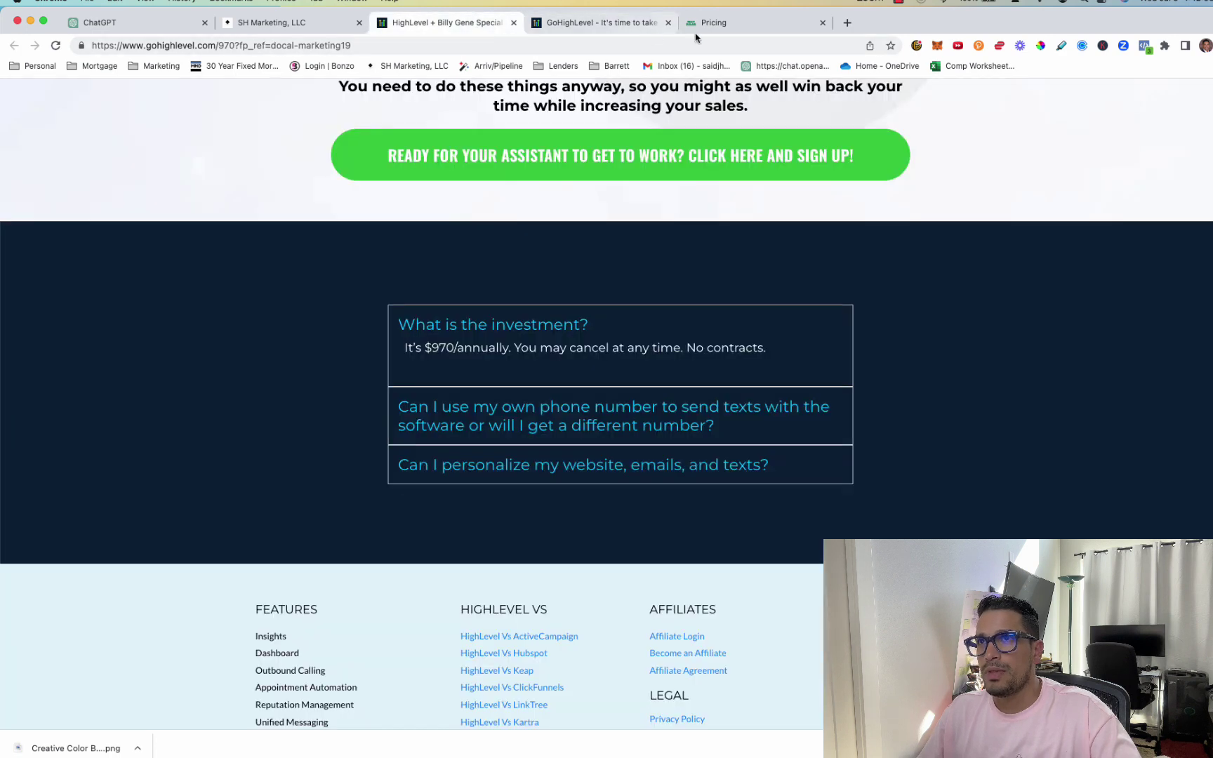
click(731, 25)
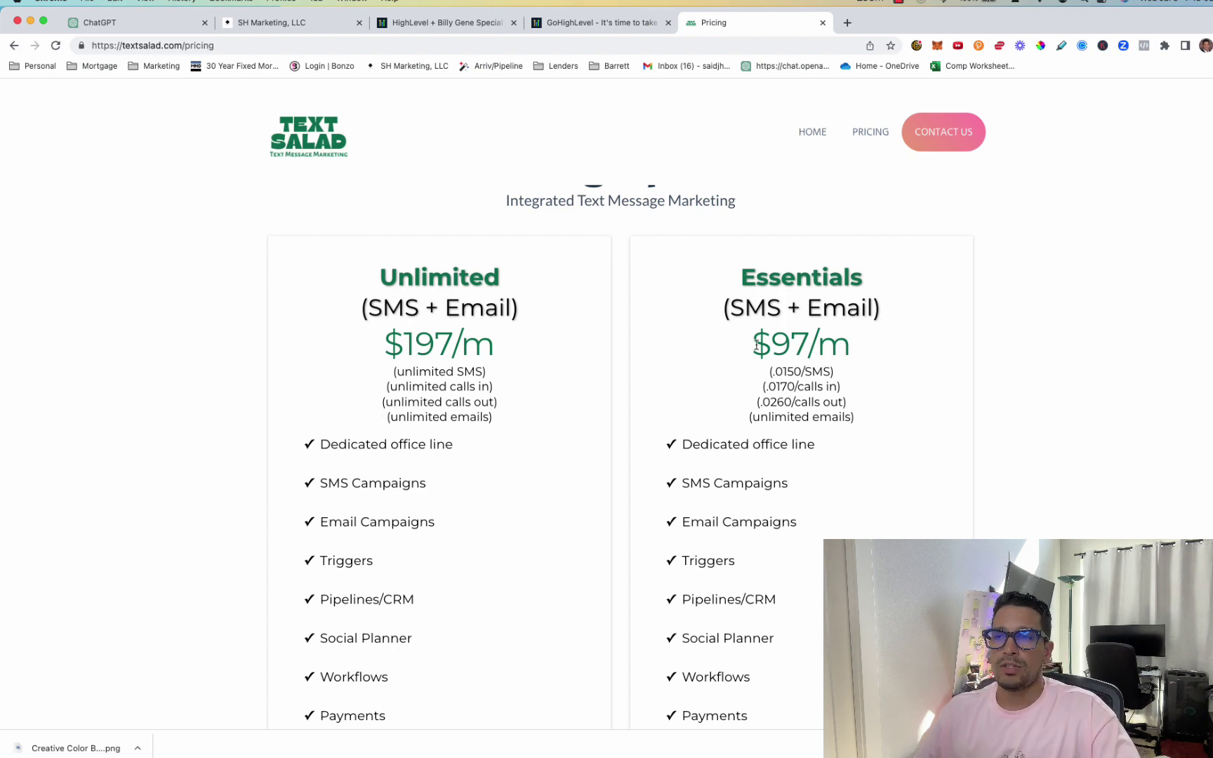
Step: Highlight the $97/m Essentials price, rates and emails, then the $197/m Unlimited price and allowances
mouse_move(753, 343)
mouse_down()
mouse_move(819, 348)
mouse_move(1061, 433)
mouse_up()
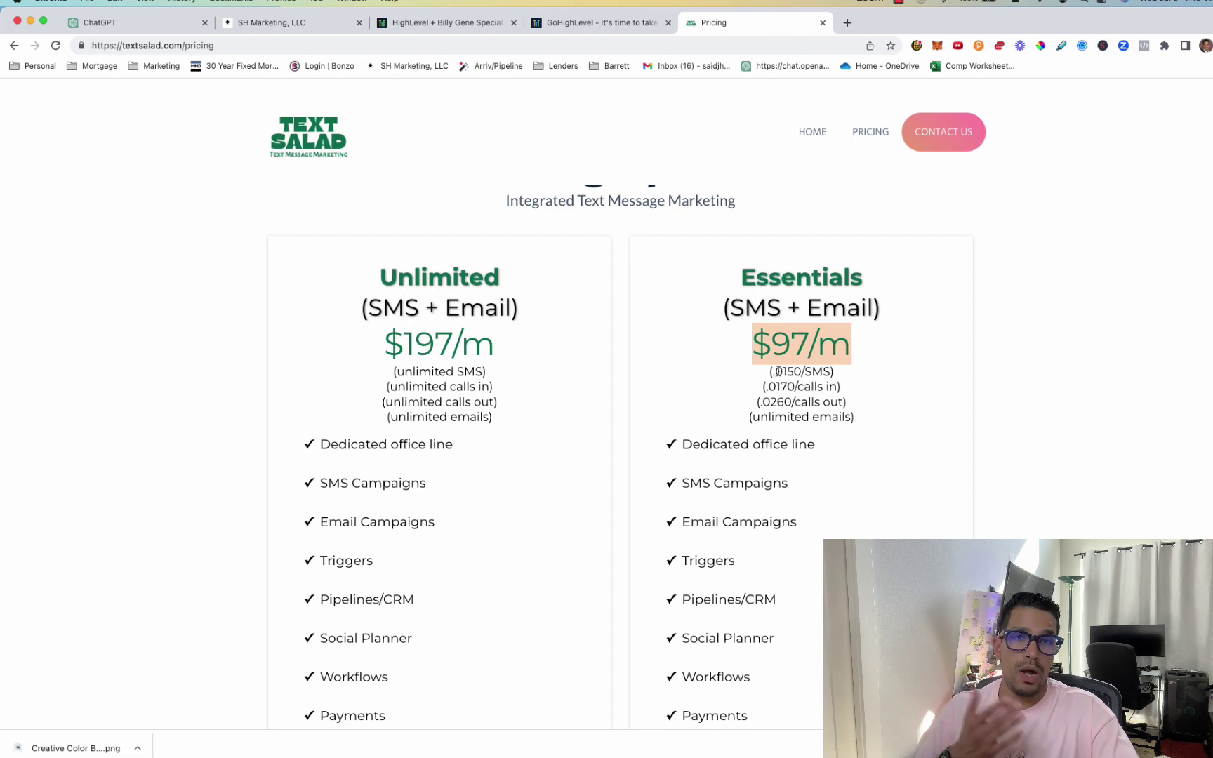
drag(768, 372, 1067, 501)
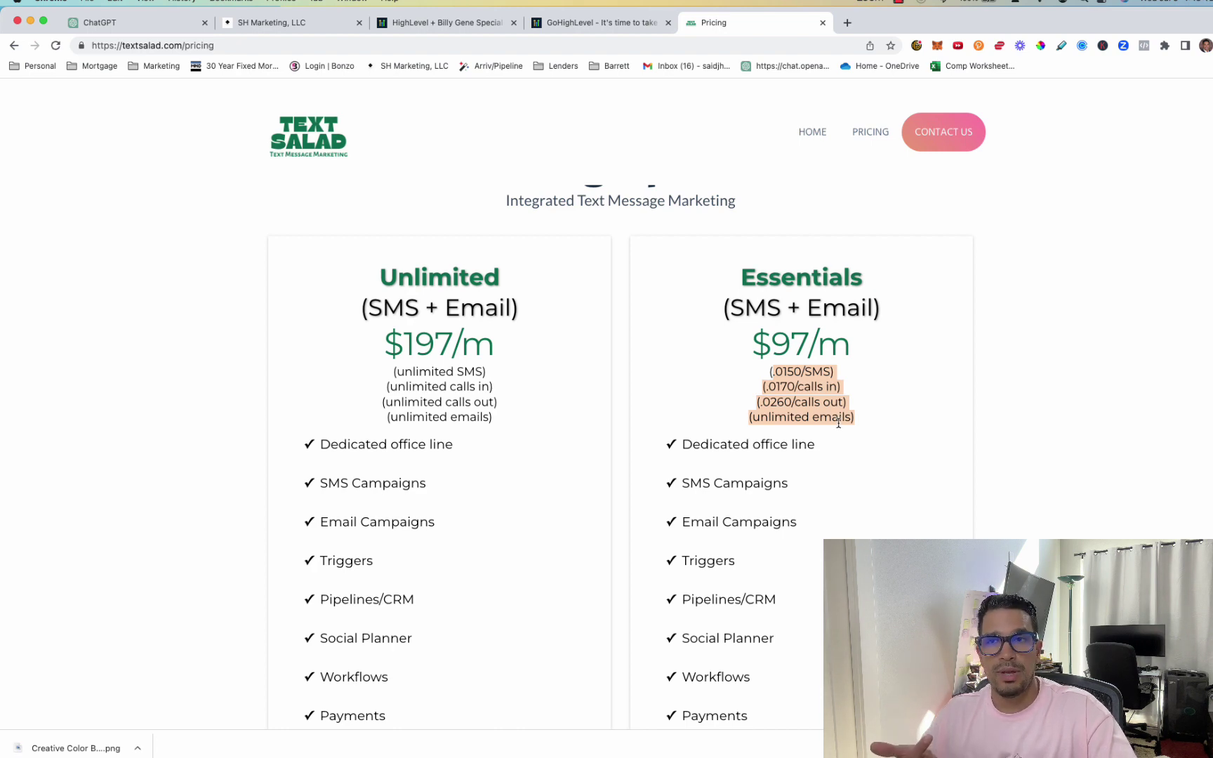
drag(742, 418, 854, 418)
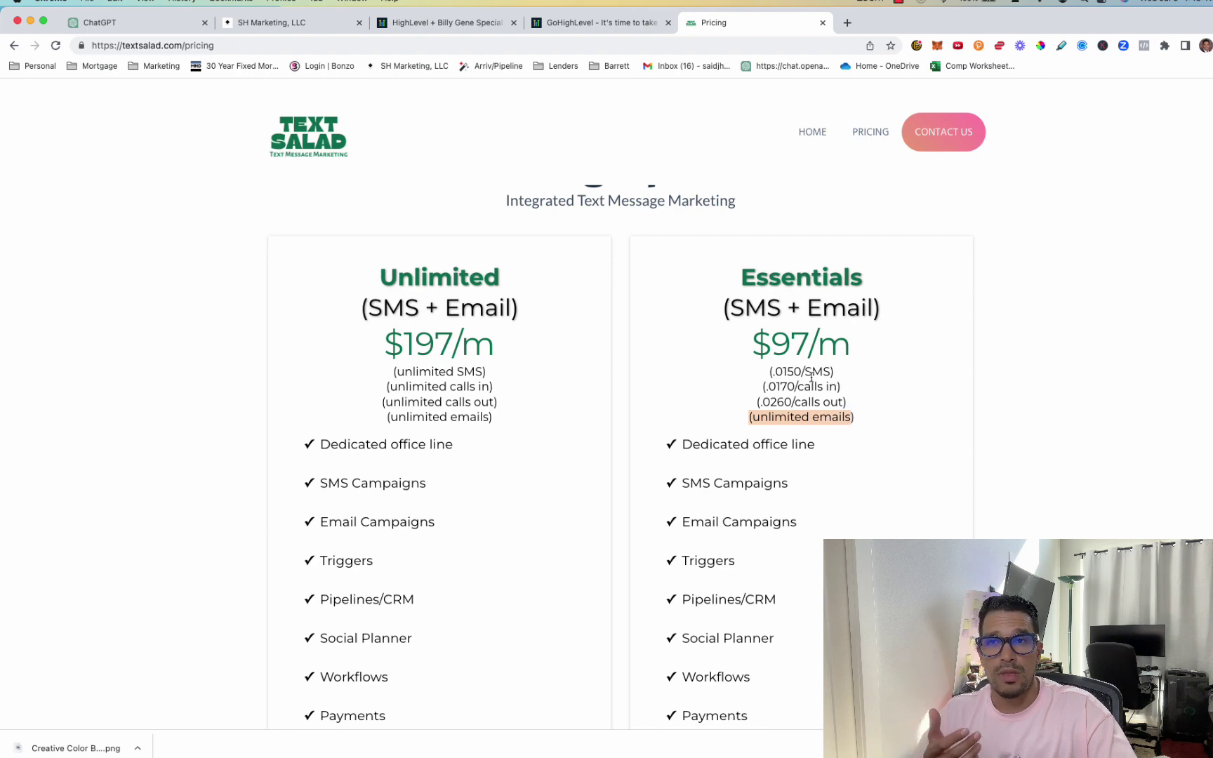
drag(388, 340, 488, 345)
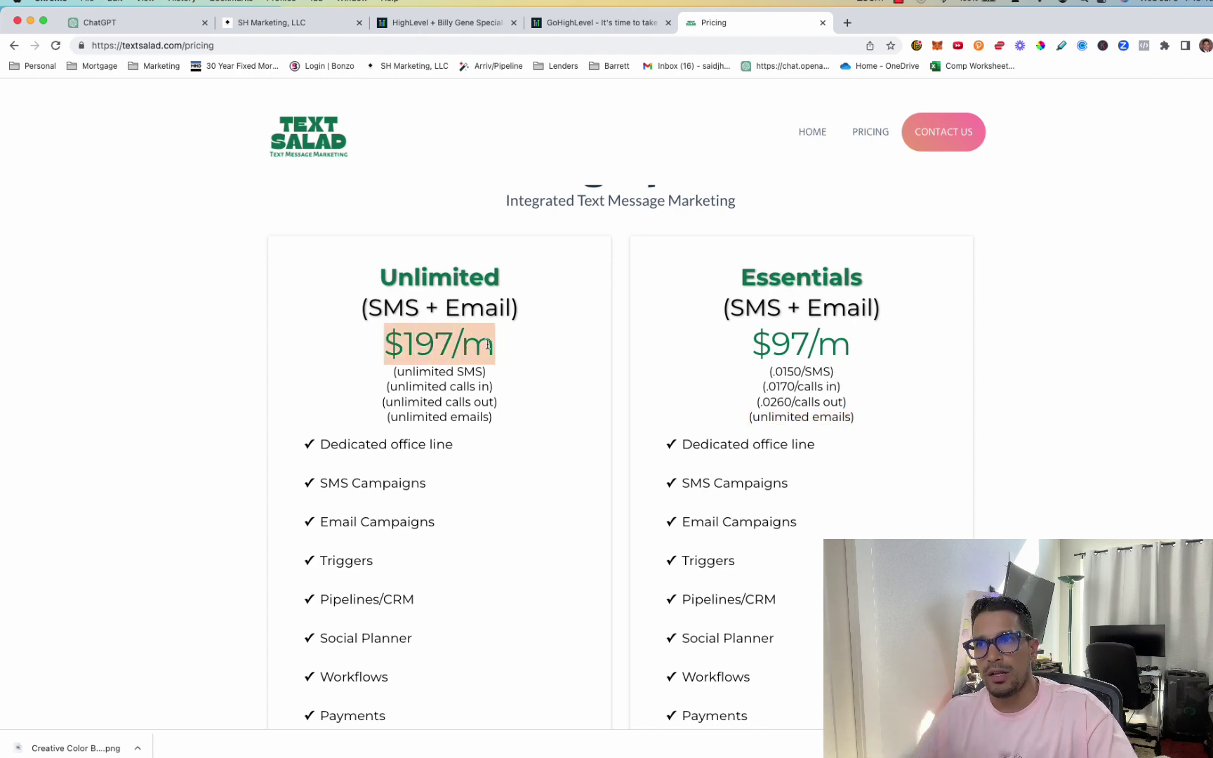
drag(498, 420, 394, 380)
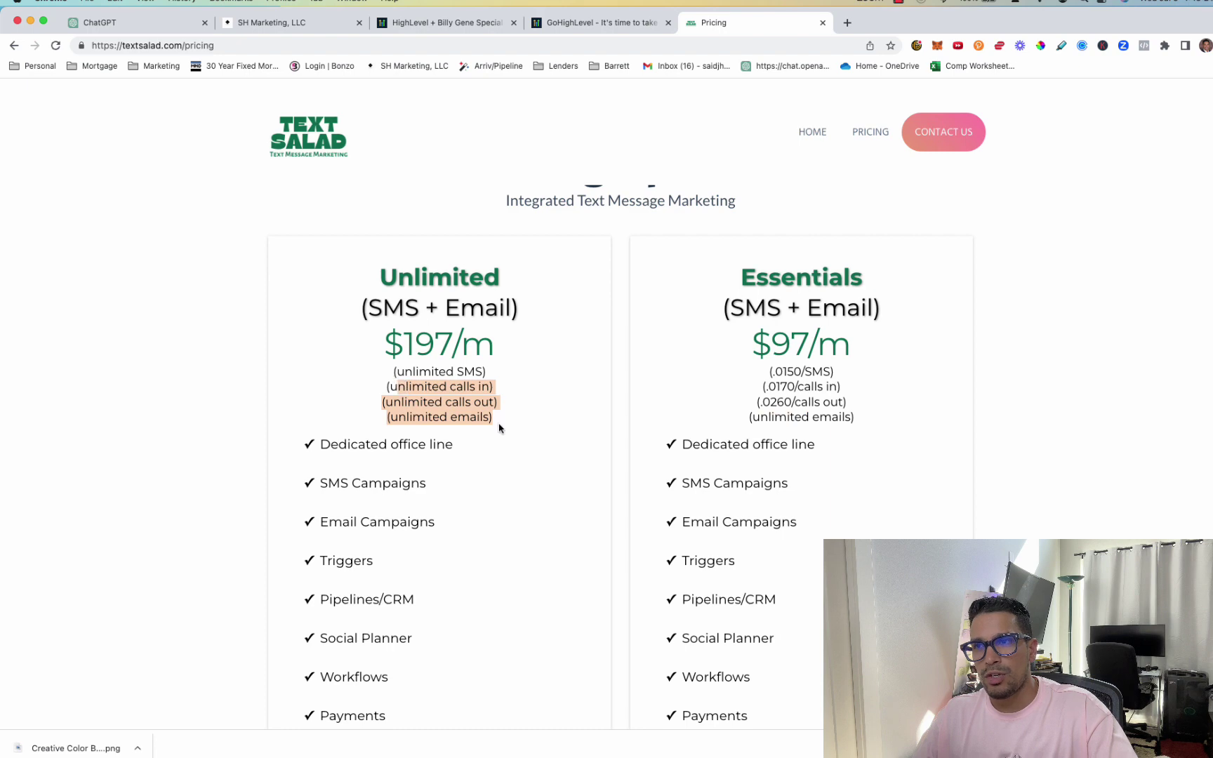